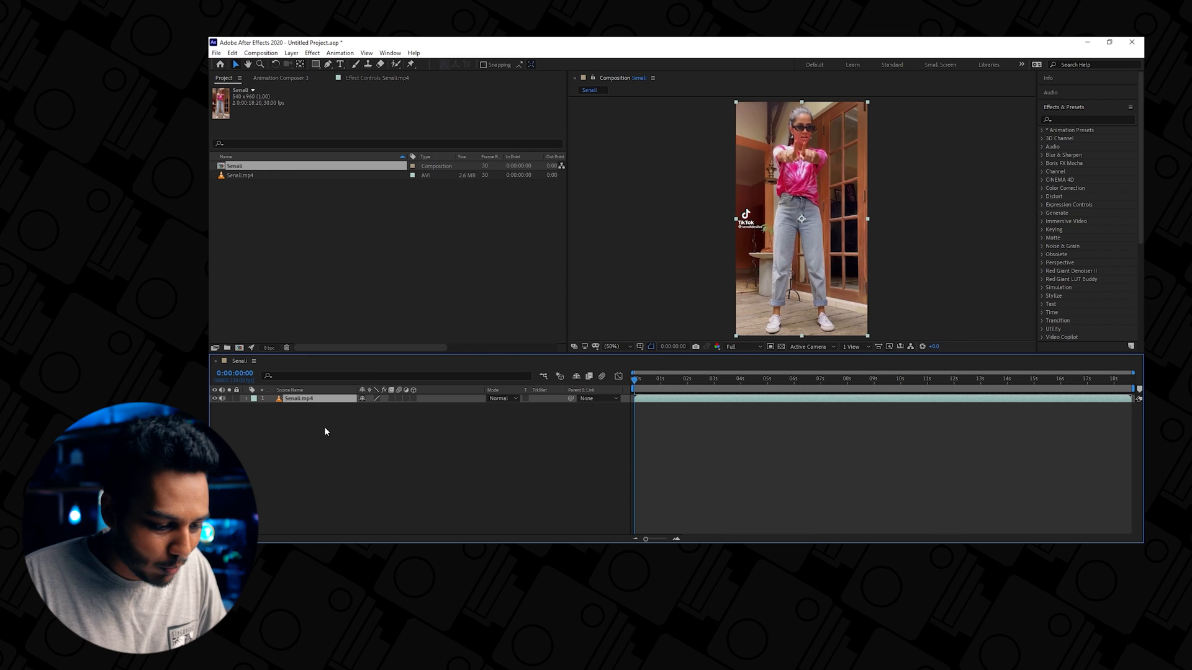
# Step: Create a null object above the video layer in the composition
pyautogui.rightClick(518, 422)
pyautogui.moveTo(532, 428)
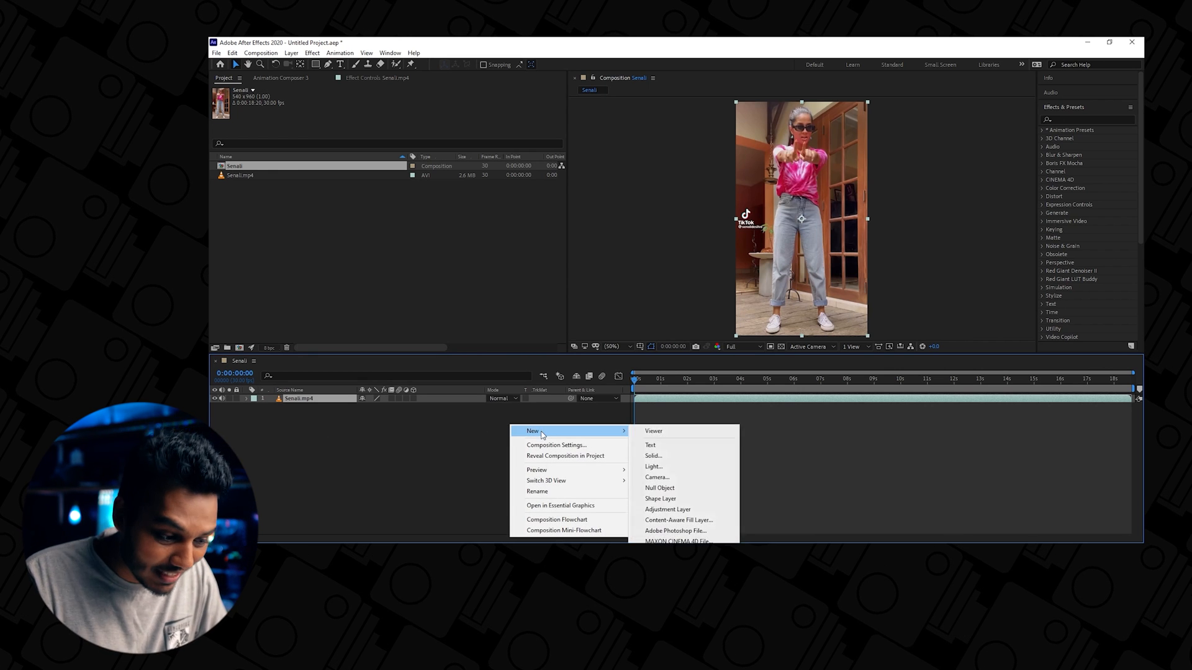
pyautogui.click(660, 489)
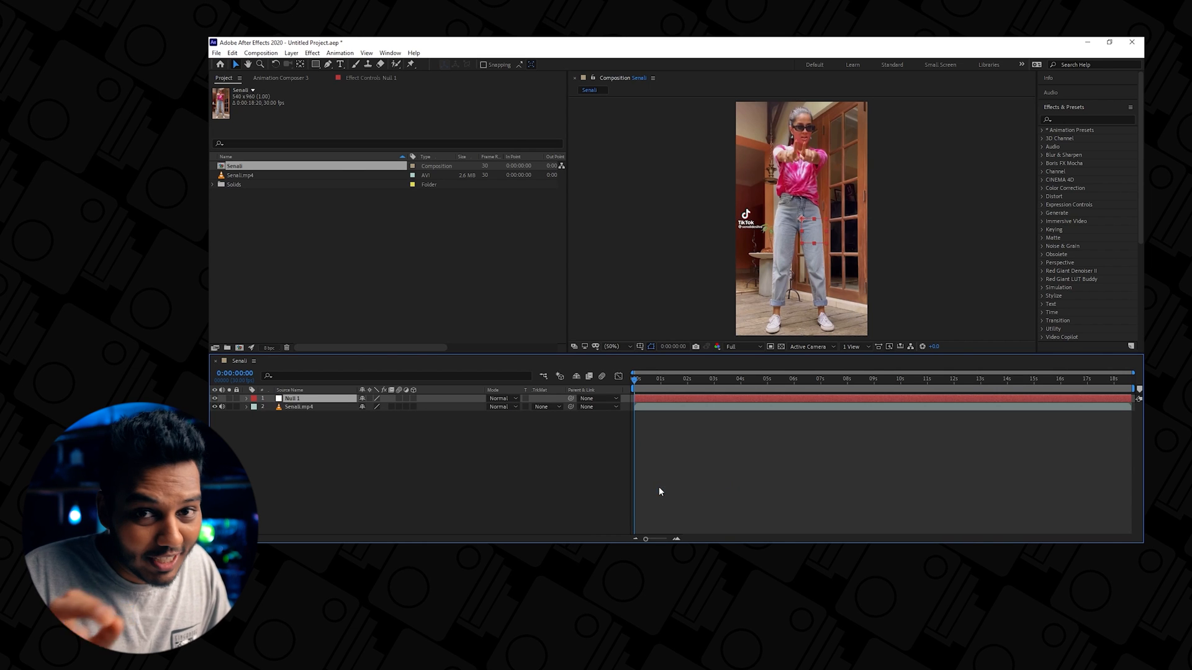
pyautogui.click(496, 469)
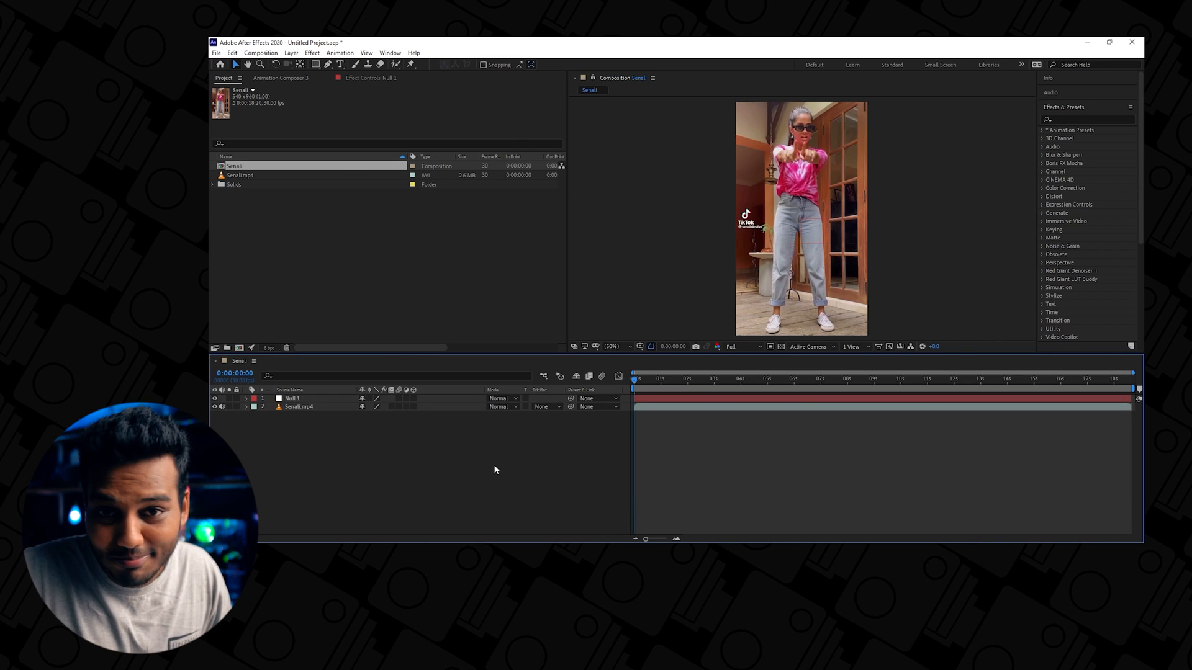
pyautogui.click(316, 399)
pyautogui.click(319, 415)
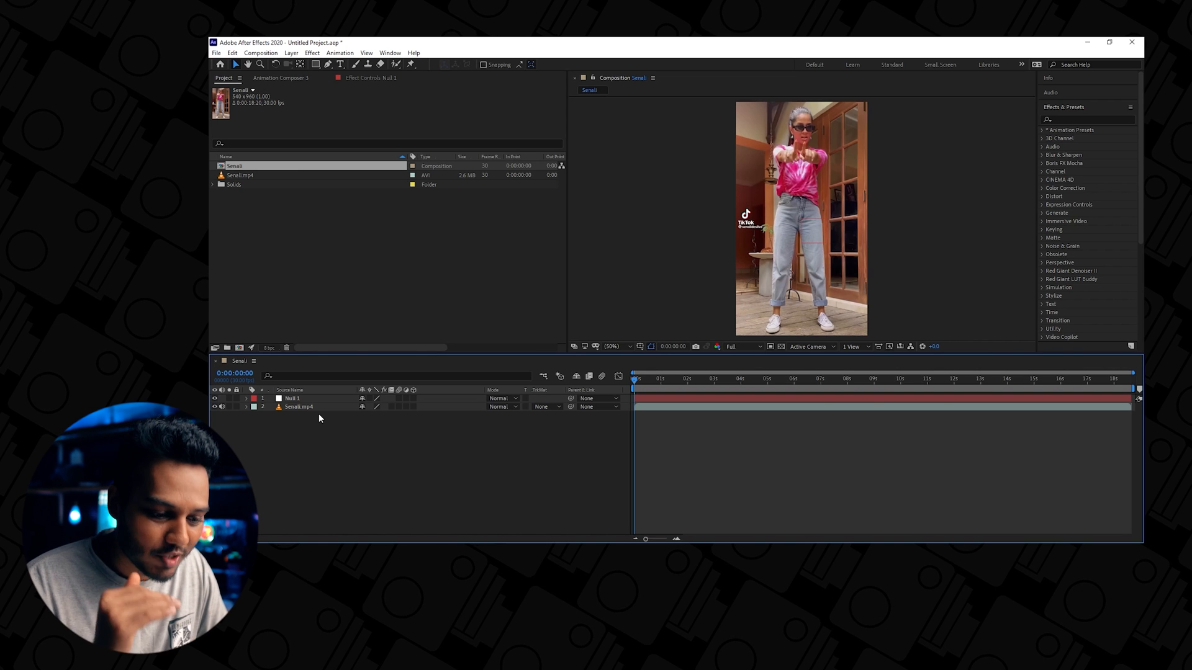
pyautogui.click(768, 400)
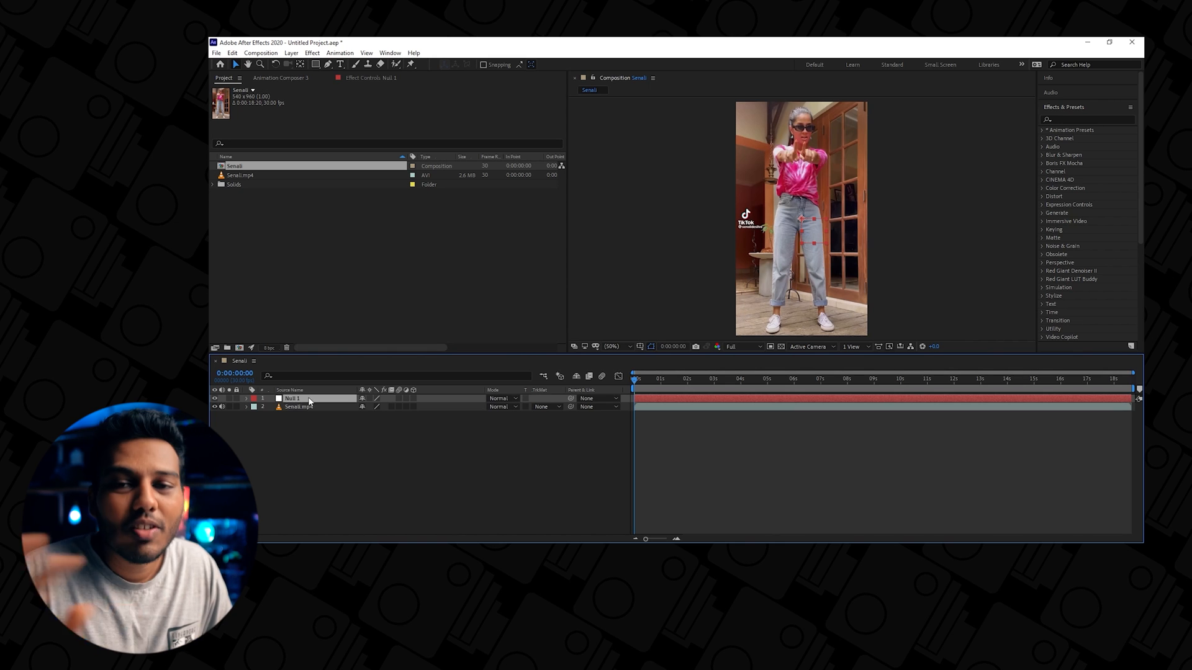
pyautogui.click(300, 427)
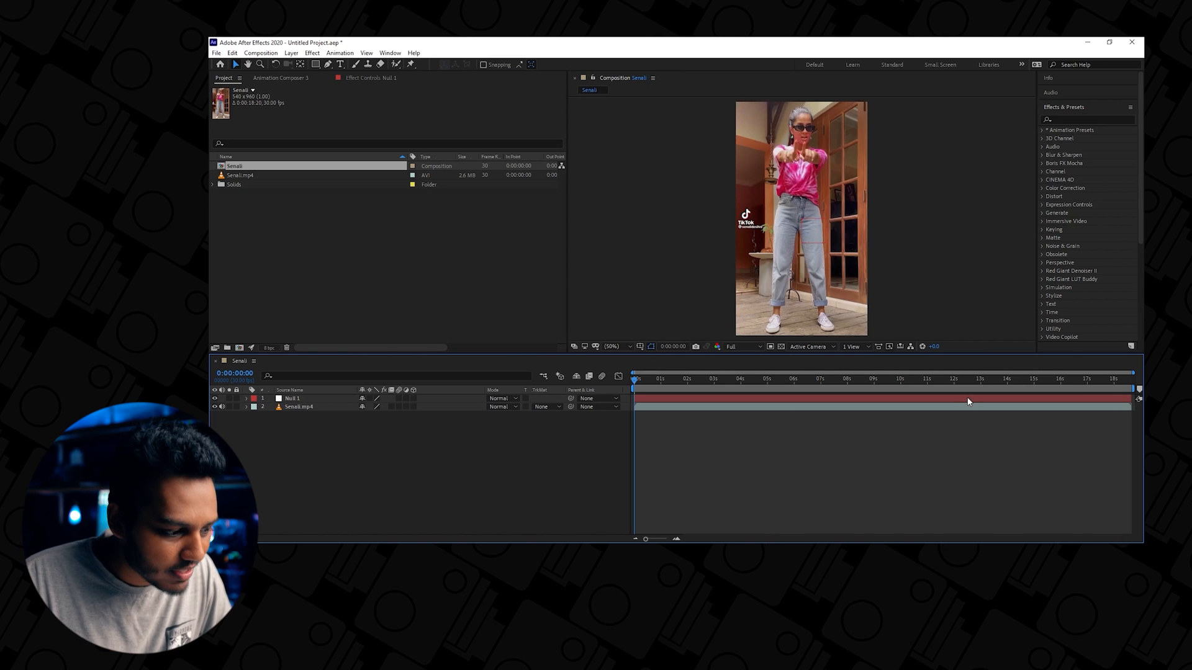
# Step: Start Track Motion on the video layer from the Tracker
pyautogui.click(848, 410)
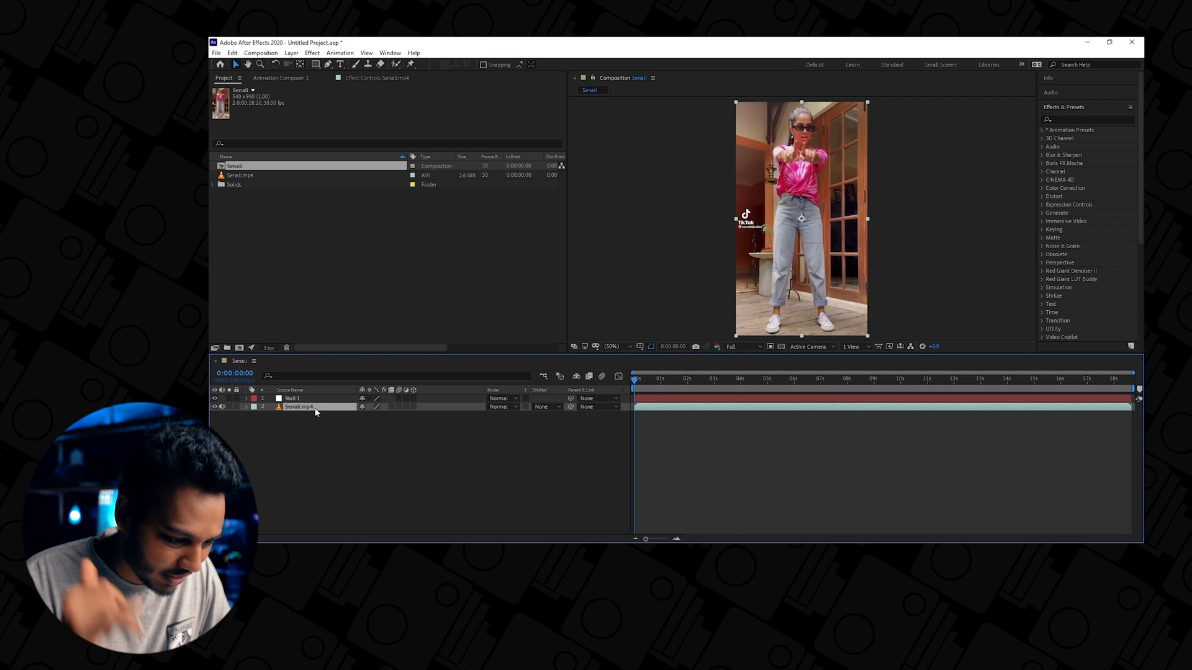
pyautogui.click(1041, 111)
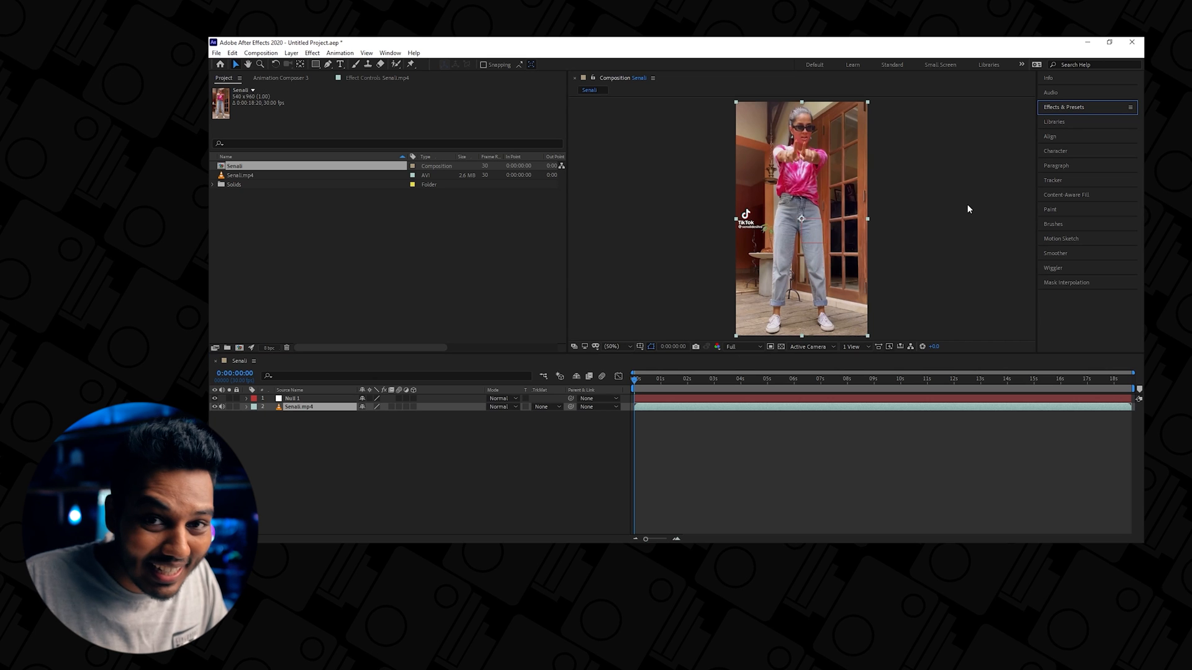
pyautogui.click(1055, 180)
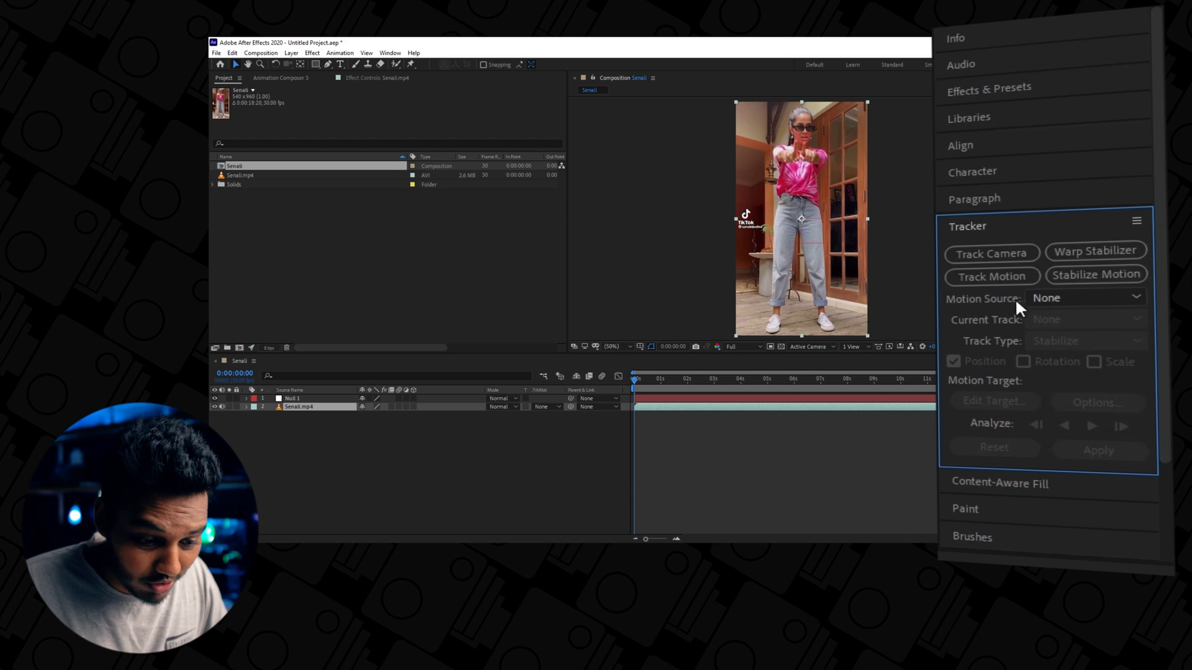
pyautogui.click(981, 277)
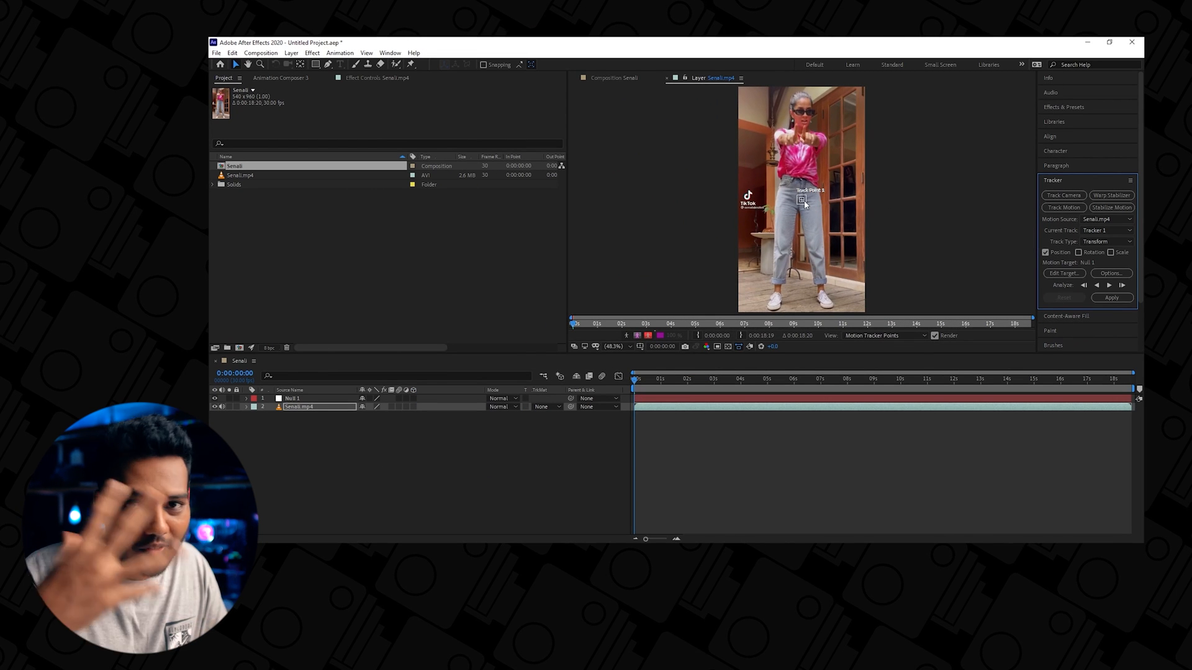
# Step: Place Track Point 1 on the dancer's nose and enlarge its feature and search regions
pyautogui.scroll(1, 804, 204)
pyautogui.scroll(2, 803, 203)
pyautogui.moveTo(801, 200); pyautogui.dragTo(804, 169)
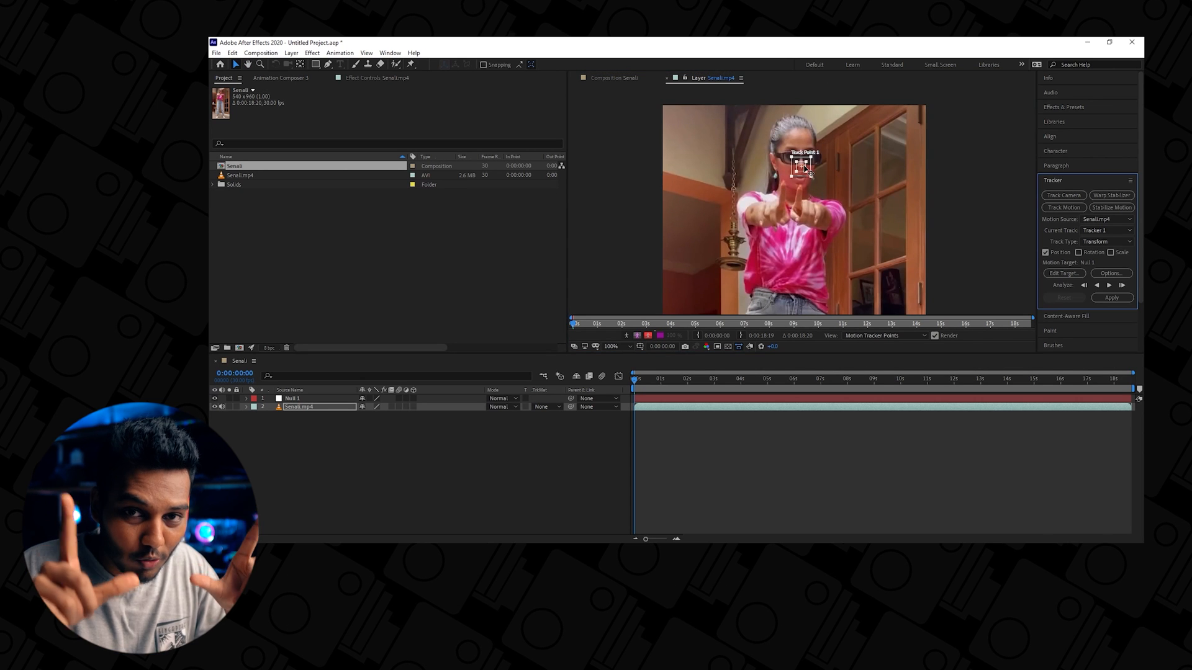
pyautogui.scroll(2, 805, 169)
pyautogui.scroll(2, 805, 168)
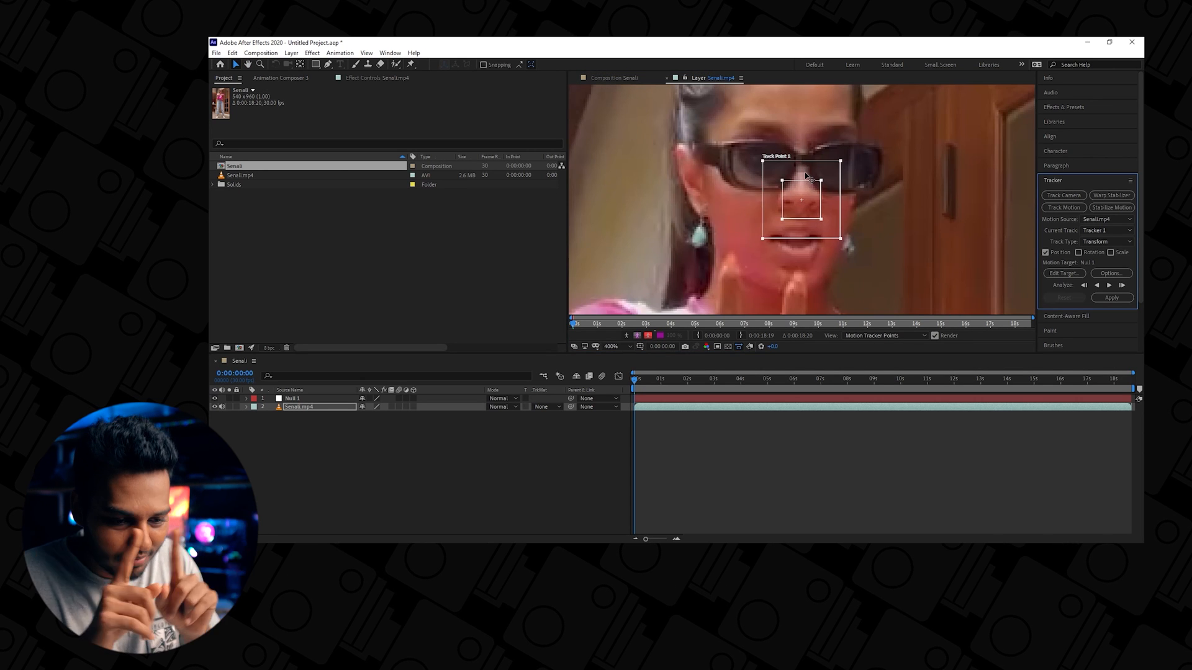
pyautogui.moveTo(818, 221); pyautogui.dragTo(857, 257)
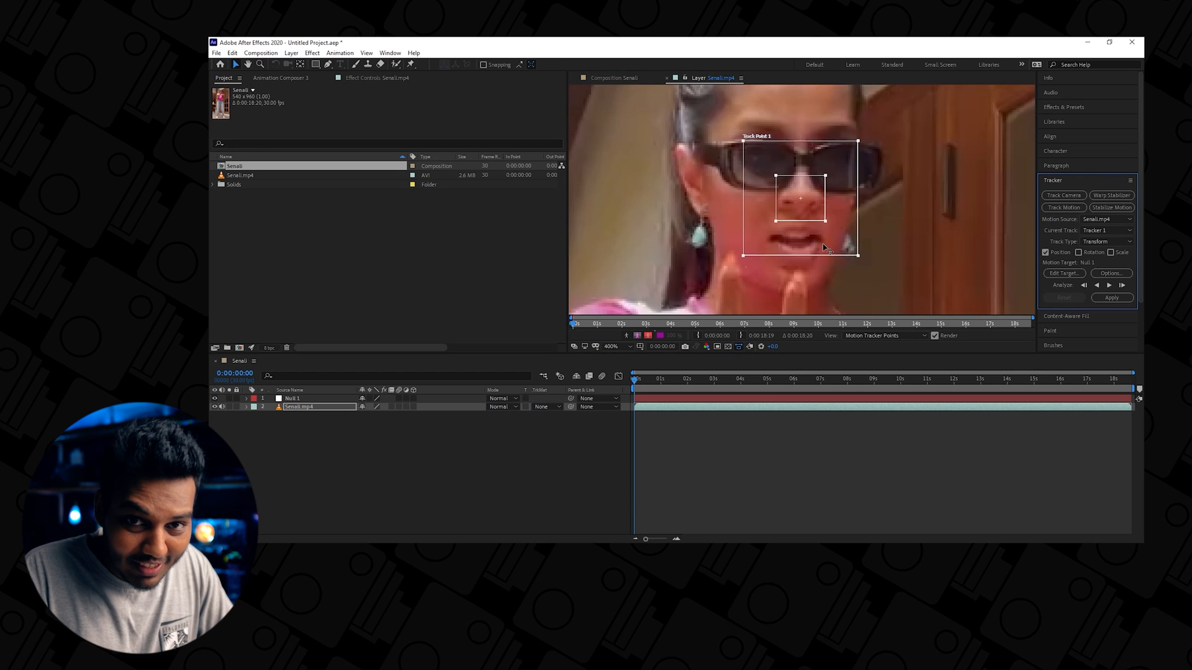
# Step: Analyze the track point's motion forward from the first frame and stop the analysis just before the 5-second mark
pyautogui.press(',')
pyautogui.click(620, 346)
pyautogui.click(621, 355)
pyautogui.click(620, 345)
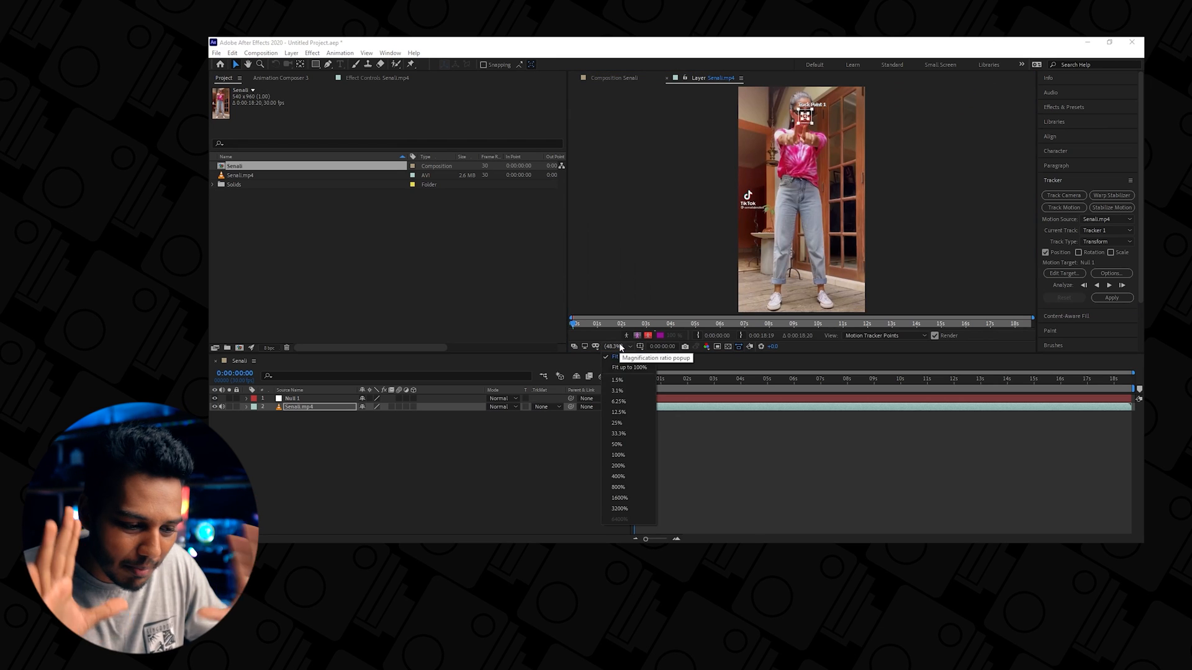
pyautogui.click(621, 466)
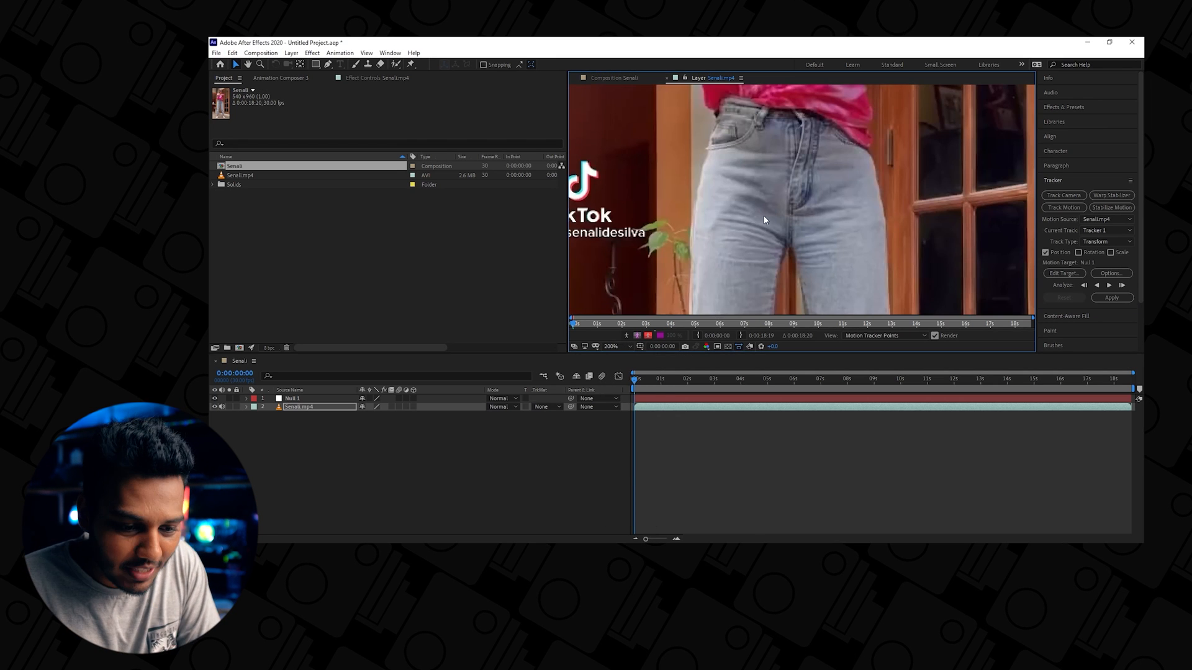
pyautogui.scroll(1, 841, 169)
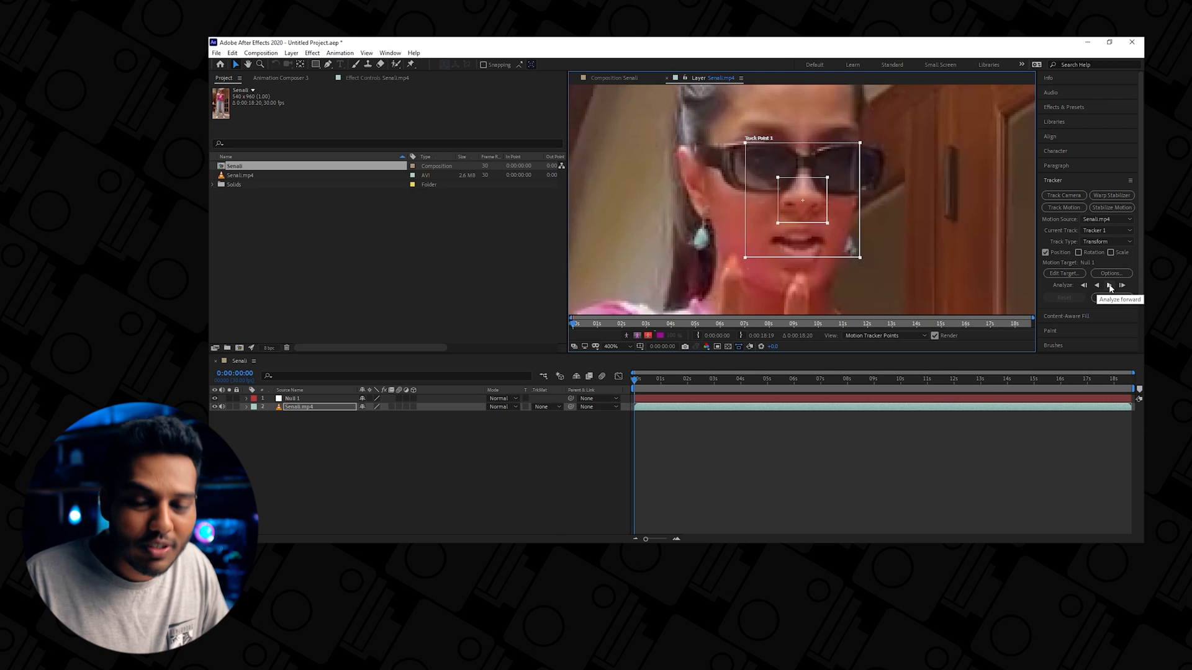
pyautogui.press(',')
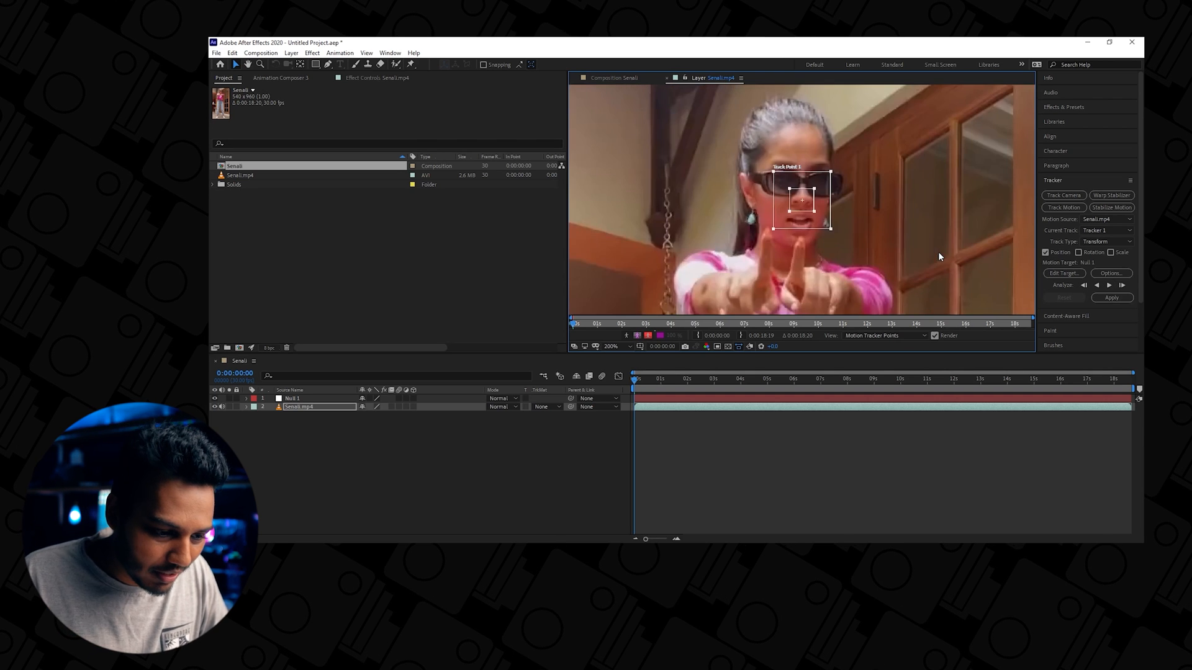
pyautogui.click(1110, 286)
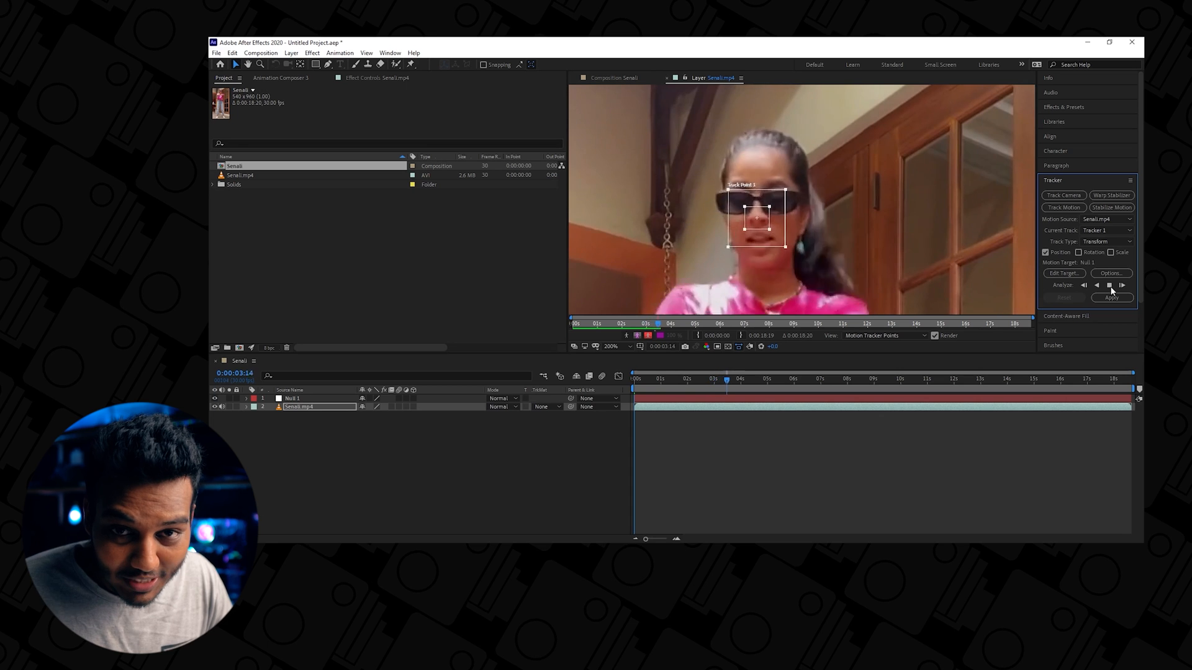
pyautogui.click(1110, 285)
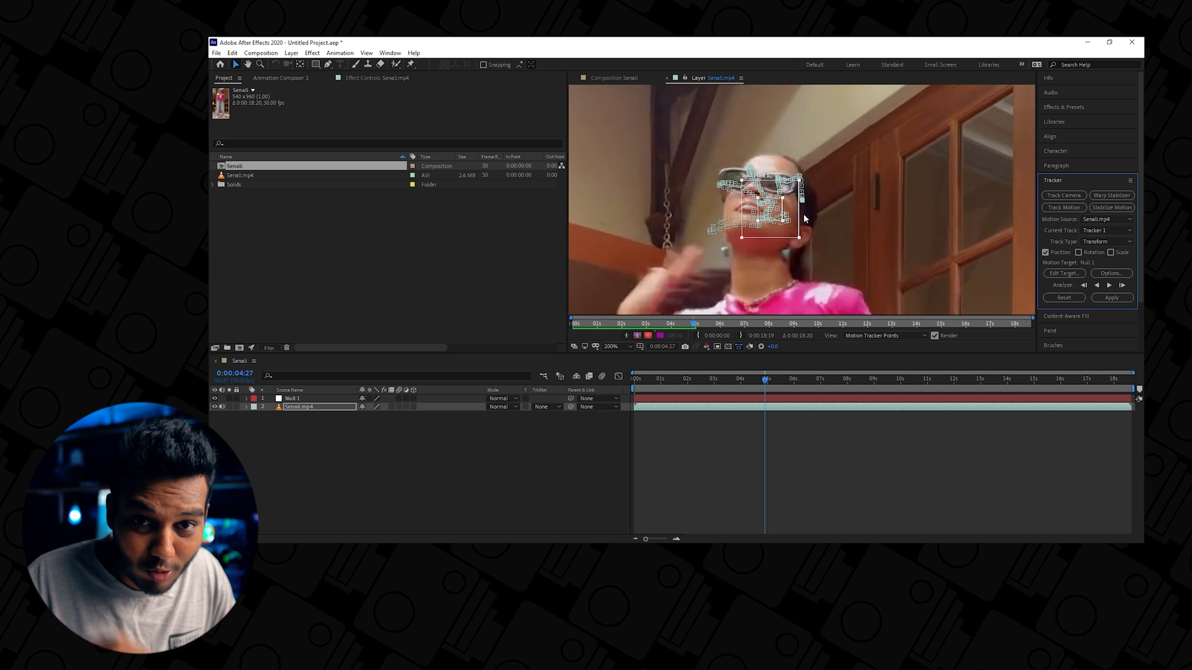
# Step: Step back and forth through the frames before 0:00:04:29 to examine where the track point drifts off the nose
pyautogui.click(878, 235)
pyautogui.press('pageup')
pyautogui.press('pagedown')
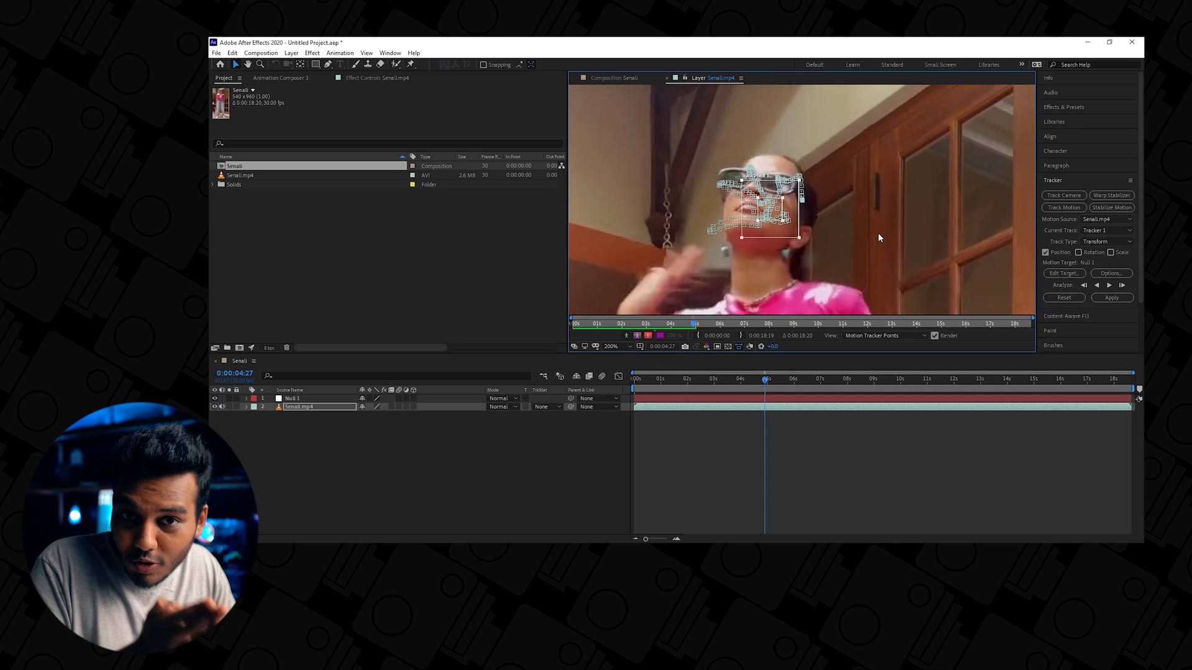
pyautogui.press('pageup')
pyautogui.press('pageup')
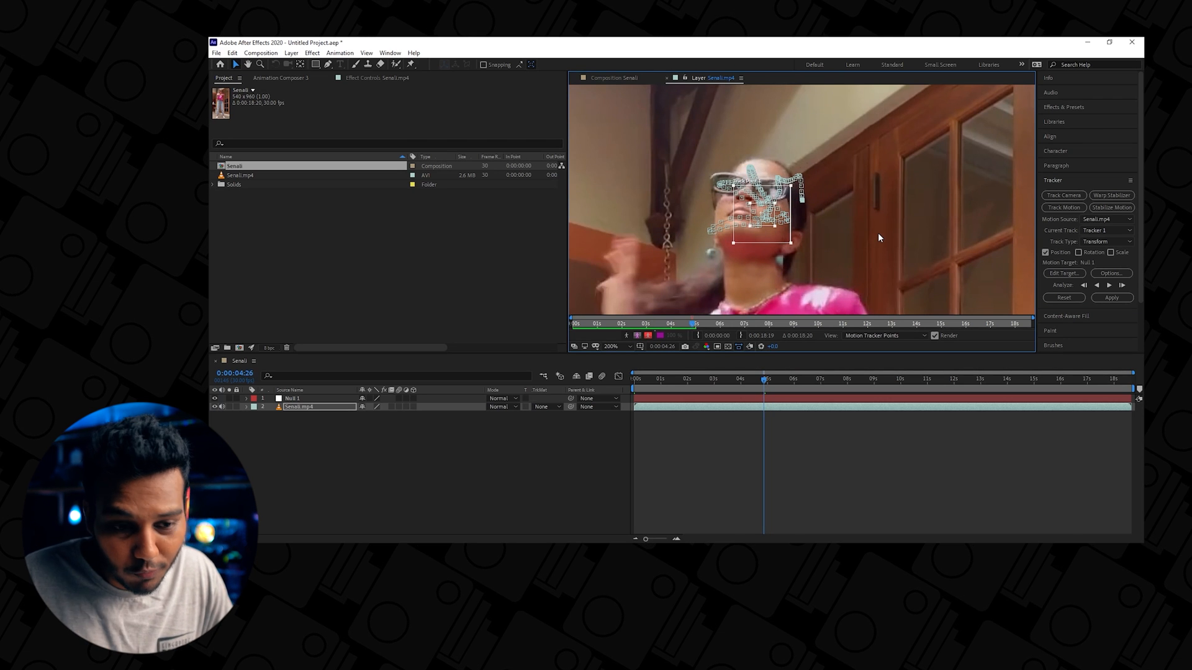
pyautogui.press('pagedown')
pyautogui.press('pagedown')
pyautogui.press('pagedown')
pyautogui.press('pagedown')
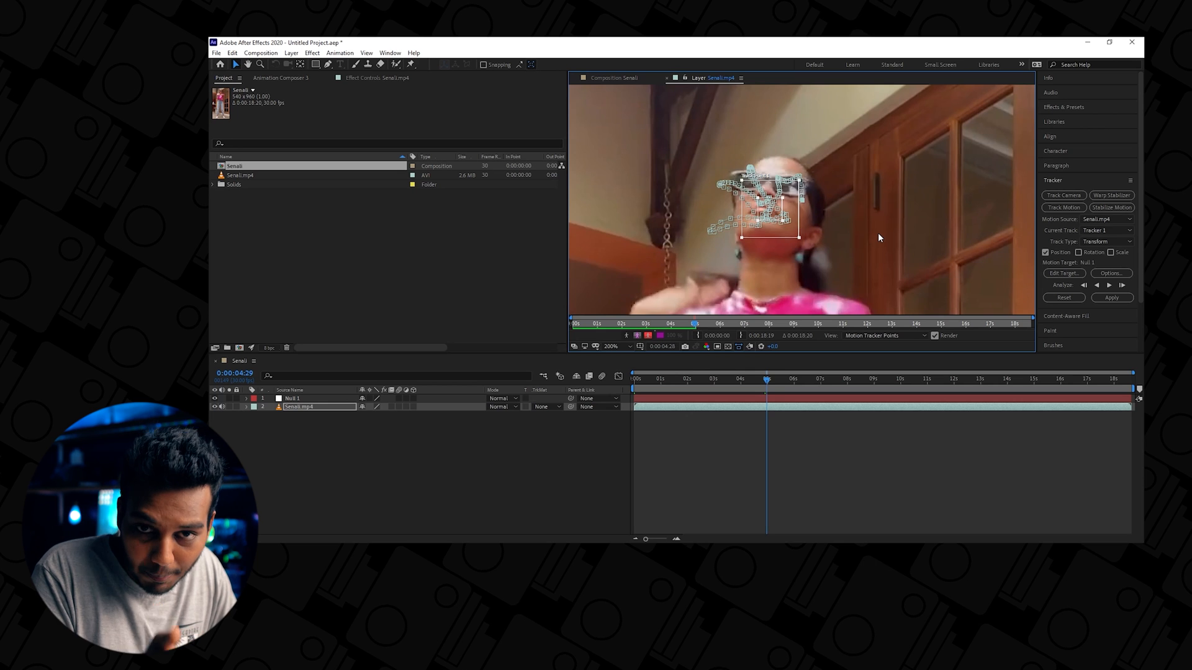
pyautogui.press('pageup')
pyautogui.press('pageup')
pyautogui.press('pageup')
pyautogui.press('pageup')
pyautogui.press('pageup')
pyautogui.press('pageup')
pyautogui.press('pageup')
pyautogui.press('pageup')
pyautogui.press('pageup')
pyautogui.press('pageup')
pyautogui.press('pageup')
pyautogui.press('pageup')
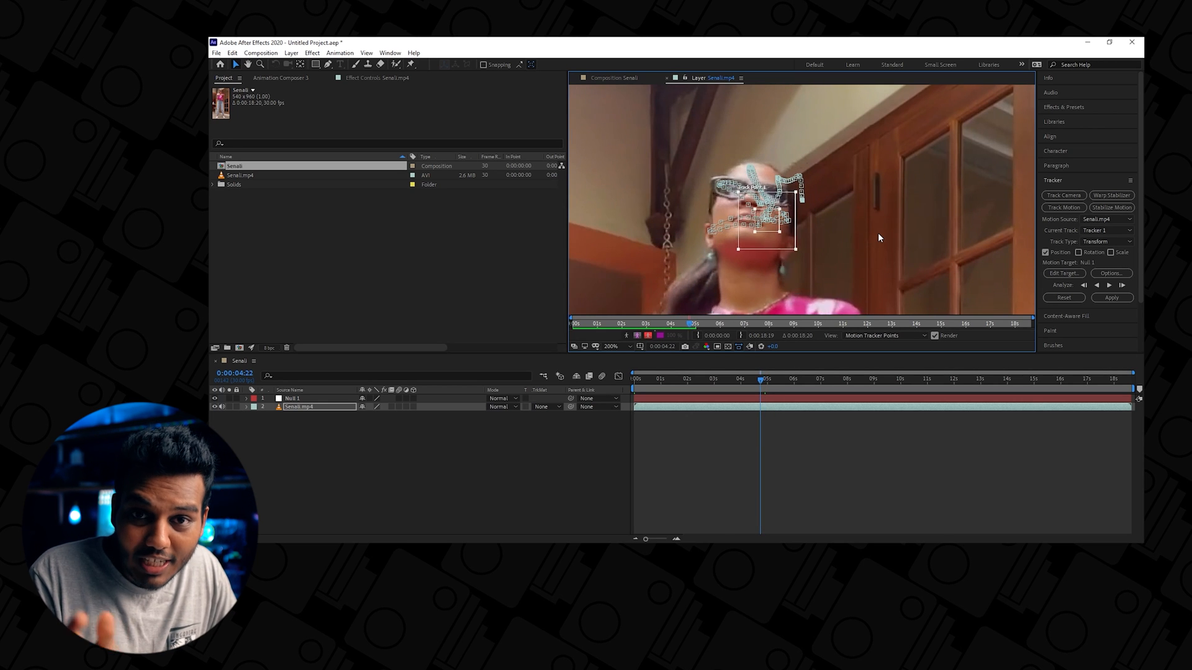
pyautogui.press('pageup')
pyautogui.press('pageup')
pyautogui.press('pagedown')
pyautogui.press('pagedown')
pyautogui.press('pageup')
pyautogui.press('pagedown')
pyautogui.press('pageup')
# Step: Move the track point back onto the nose at frames 0:00:04:17 and 0:00:04:18
pyautogui.scroll(2, 792, 196)
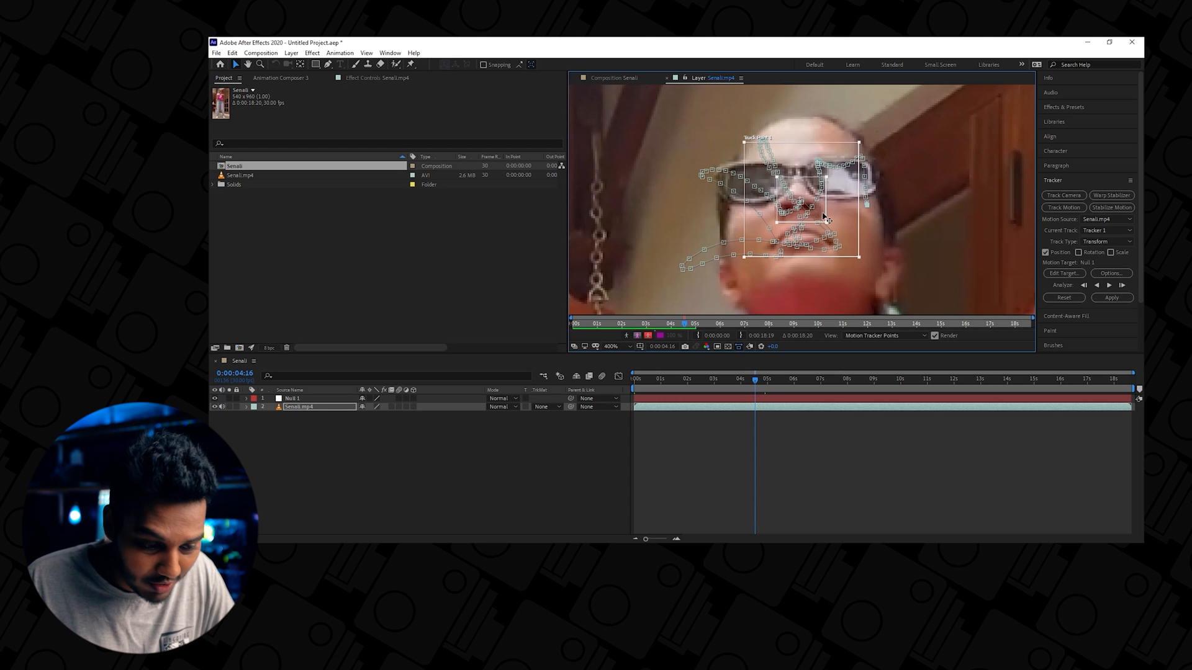
pyautogui.press('pagedown')
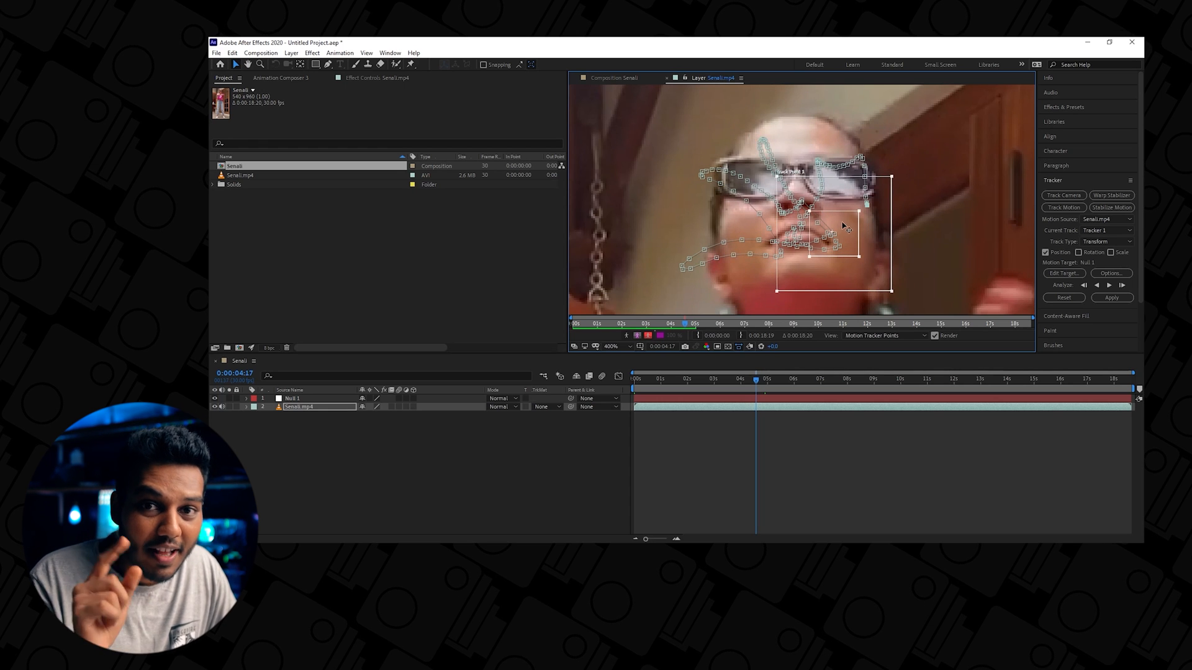
pyautogui.moveTo(854, 227); pyautogui.dragTo(815, 187)
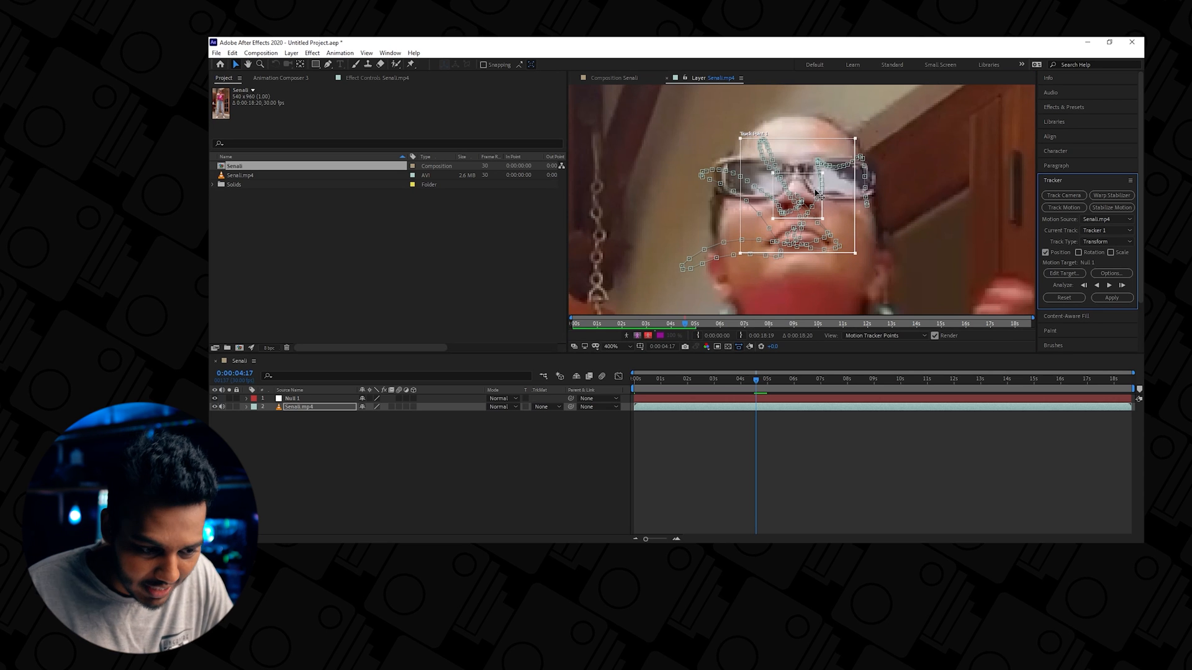
pyautogui.press('pagedown')
pyautogui.moveTo(845, 228); pyautogui.dragTo(811, 189)
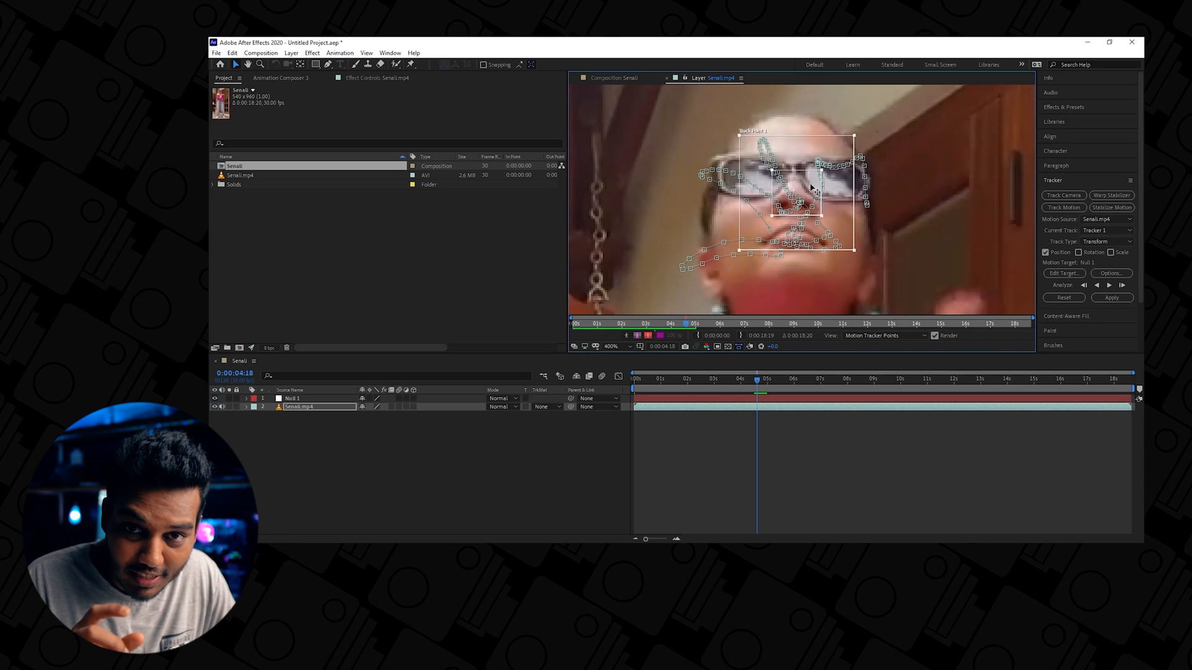
# Step: Realign the track point with the nose frame by frame from 0:00:04:19 to 0:00:04:22
pyautogui.scroll(-2, 810, 188)
pyautogui.press('pagedown')
pyautogui.click(817, 207)
pyautogui.click(817, 207)
pyautogui.moveTo(822, 216); pyautogui.dragTo(806, 194)
pyautogui.scroll(1, 815, 202)
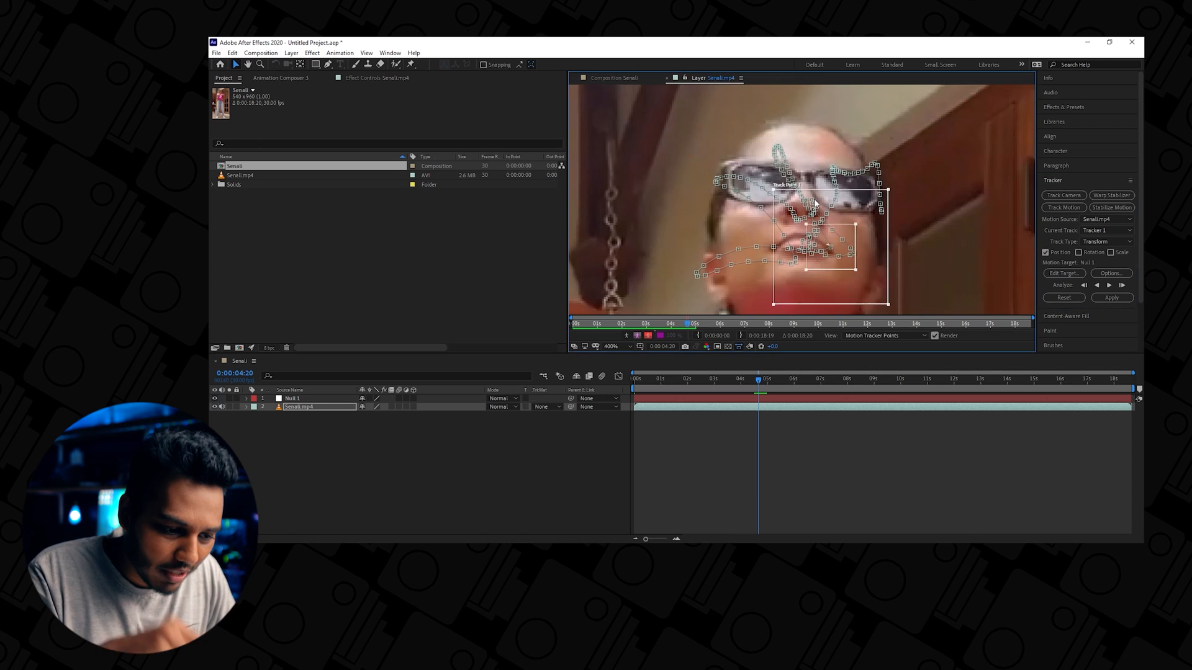
pyautogui.press('pagedown')
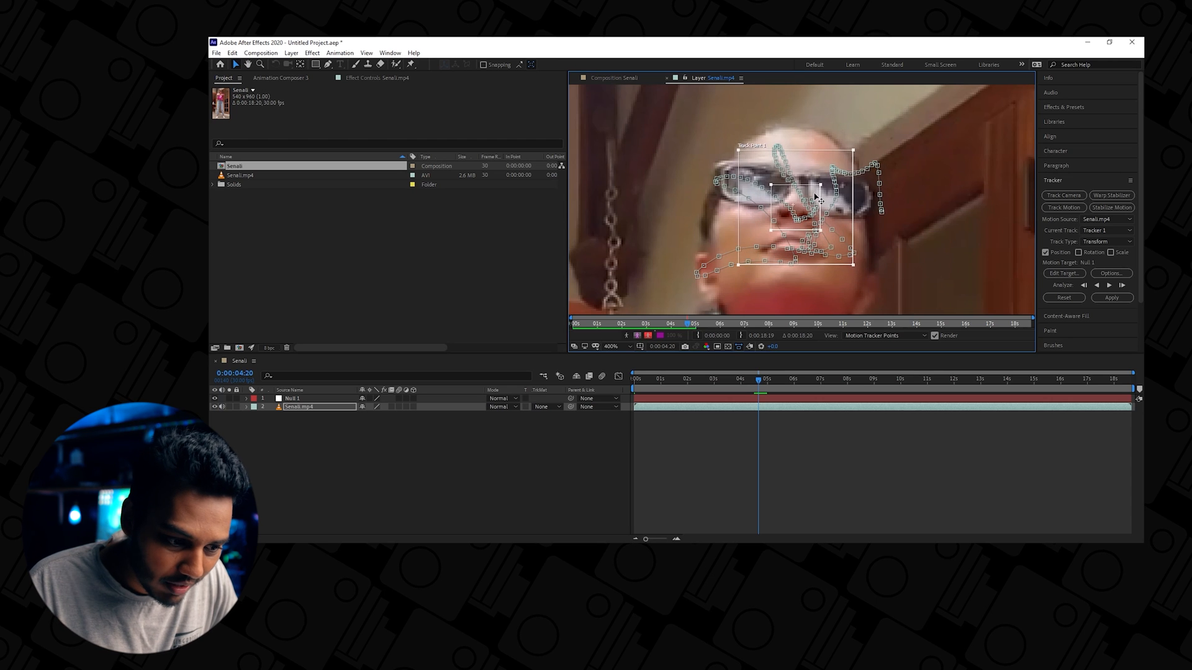
pyautogui.press('pagedown')
pyautogui.moveTo(837, 248); pyautogui.dragTo(805, 206)
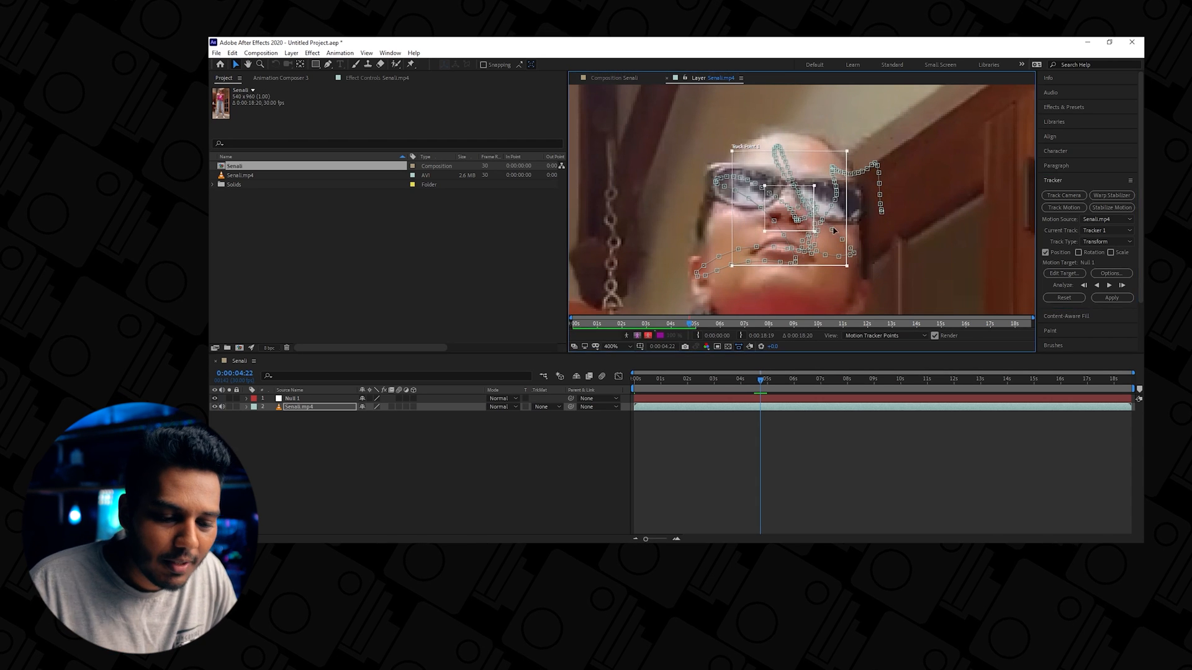
# Step: Continue correcting the track point onto the nose frame by frame from 0:00:04:23 to 0:00:04:25
pyautogui.press('pagedown')
pyautogui.moveTo(817, 274); pyautogui.dragTo(784, 233)
pyautogui.press('pagedown')
pyautogui.moveTo(816, 272); pyautogui.dragTo(786, 235)
pyautogui.press('pagedown')
pyautogui.press('pagedown')
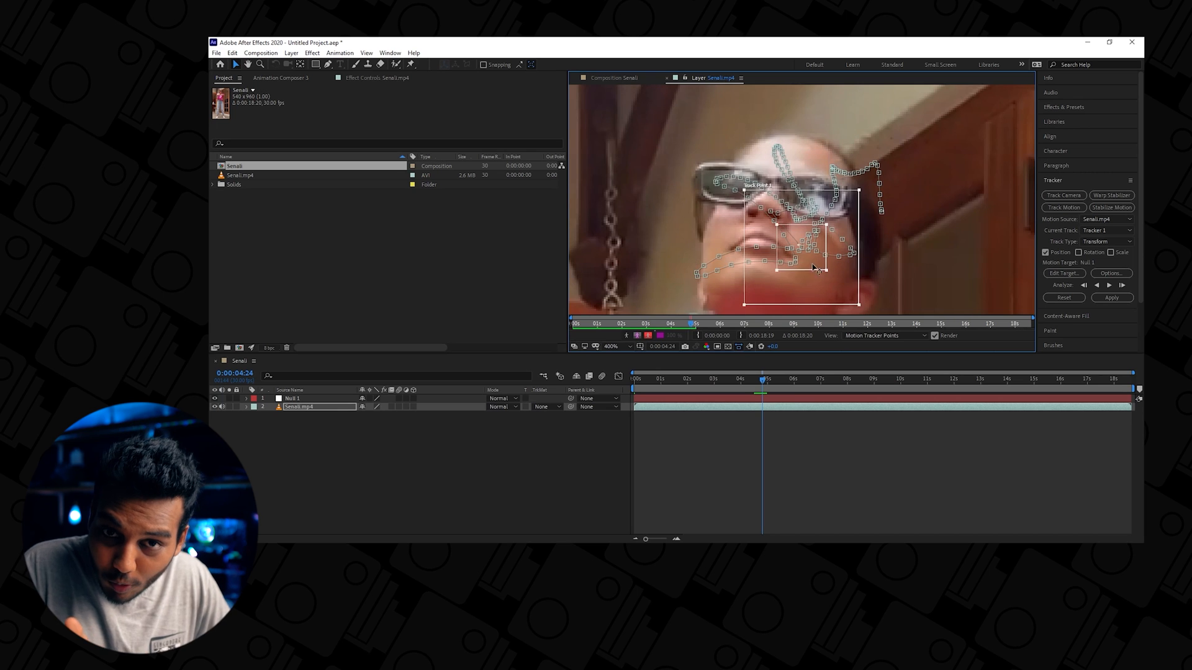
pyautogui.moveTo(814, 255); pyautogui.dragTo(783, 208)
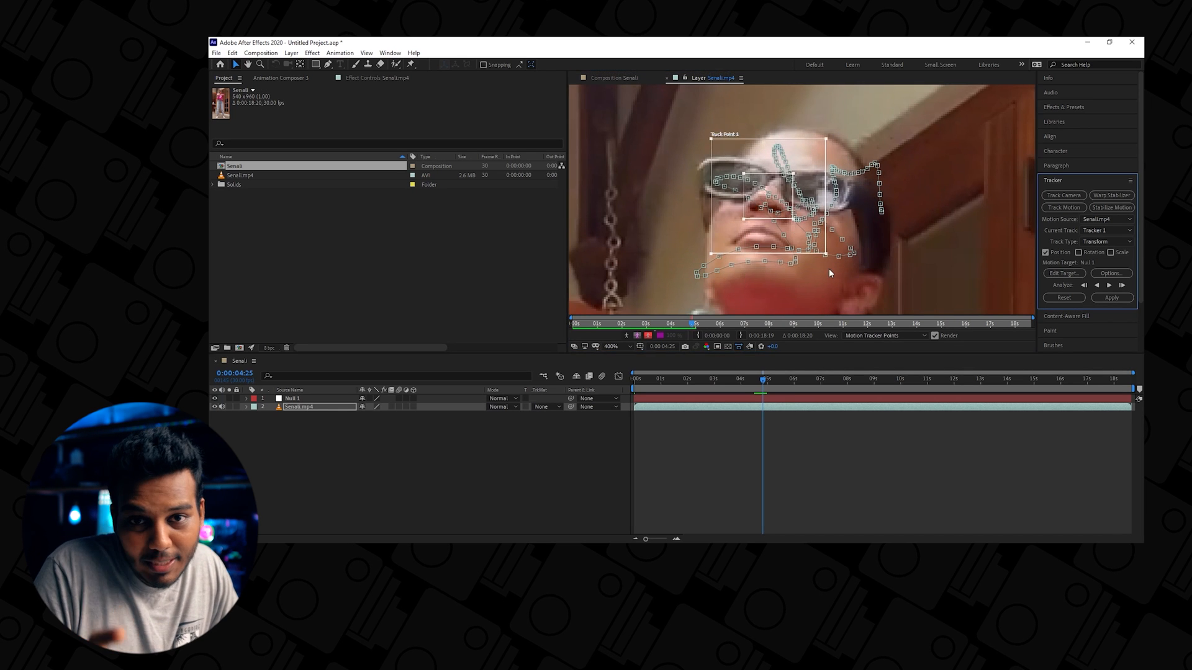
# Step: Reposition the track point on the nose at frames 0:00:04:26 and 0:00:04:27
pyautogui.press('pagedown')
pyautogui.moveTo(820, 245); pyautogui.dragTo(785, 209)
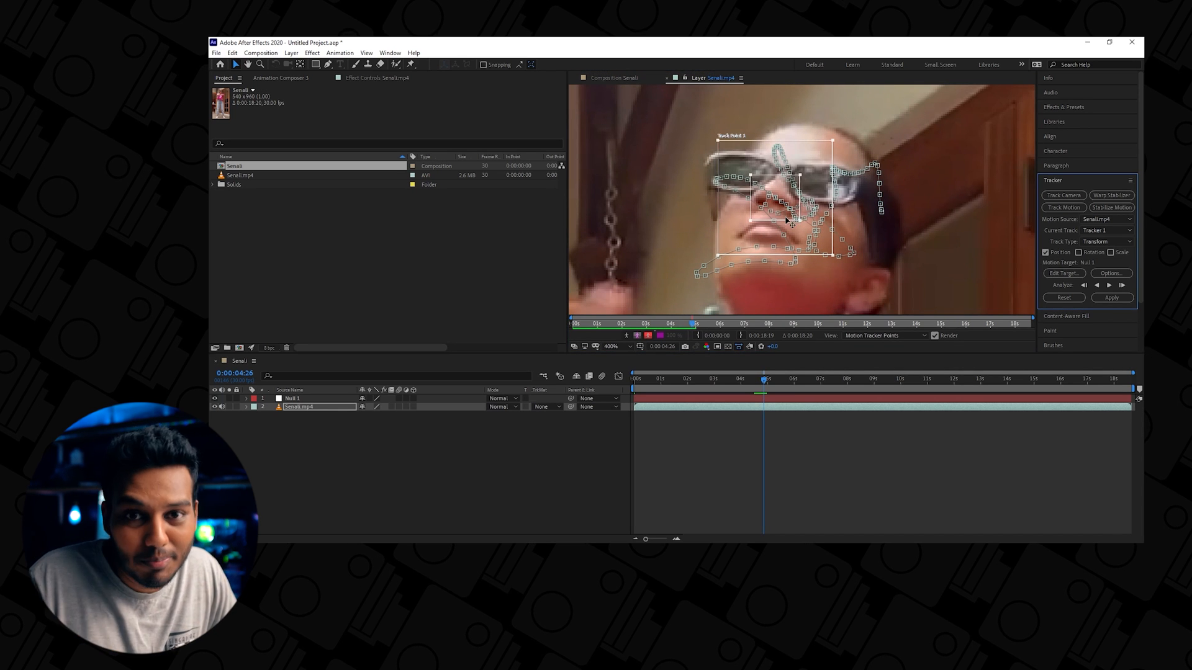
pyautogui.press('pagedown')
pyautogui.press('pagedown')
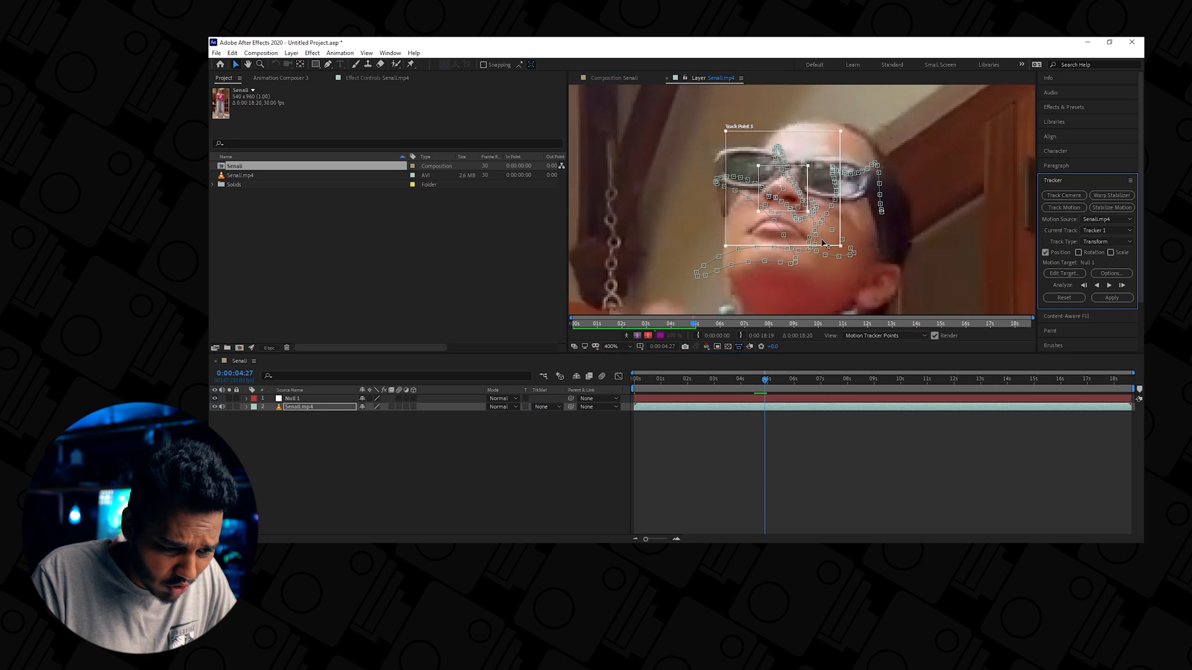
pyautogui.press('pageup')
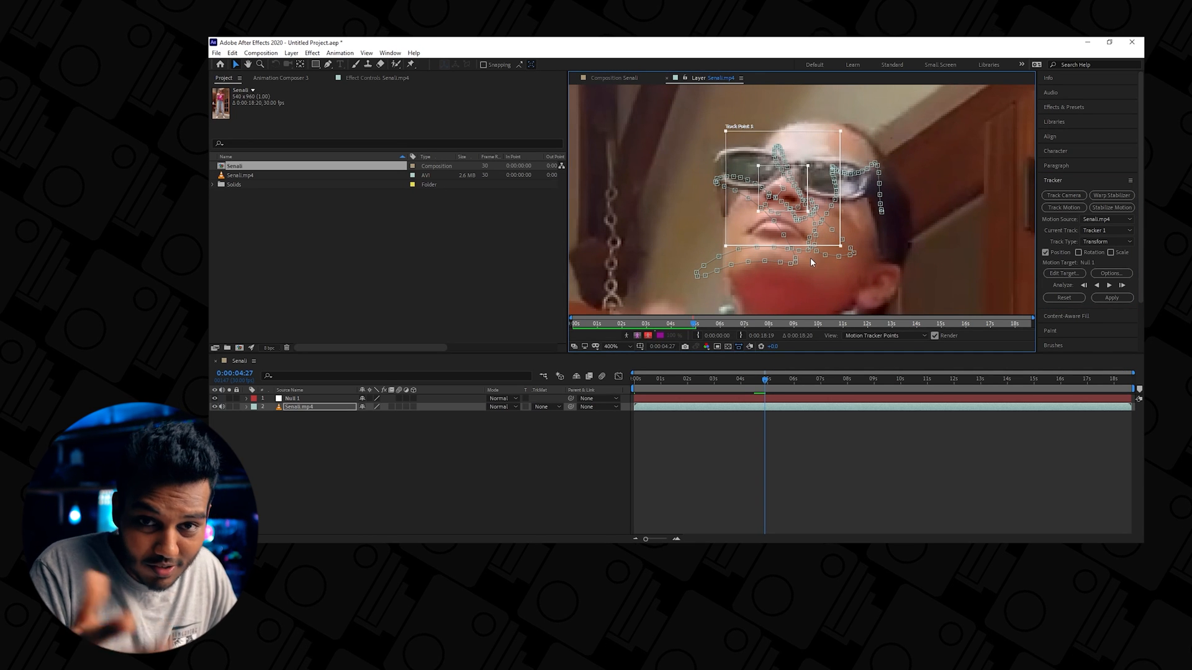
# Step: Analyze the track forward from frame 0:00:04:27, undoing the first drifting attempt and running the analysis again
pyautogui.click(1110, 285)
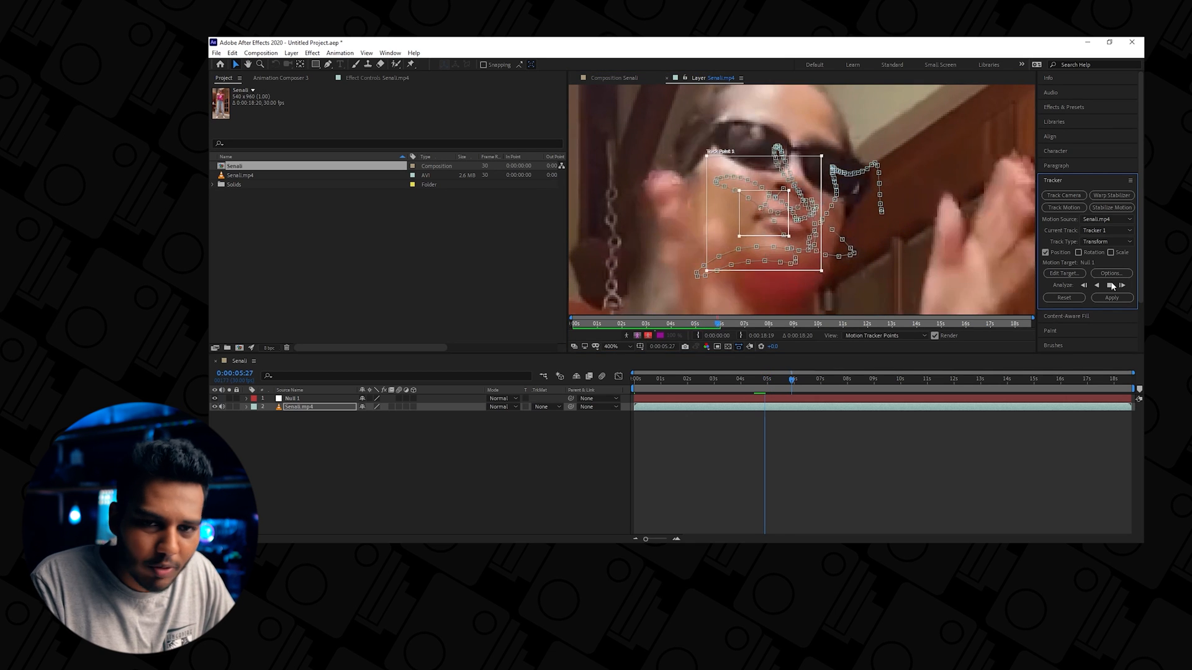
pyautogui.hotkey('ctrl', 'z')
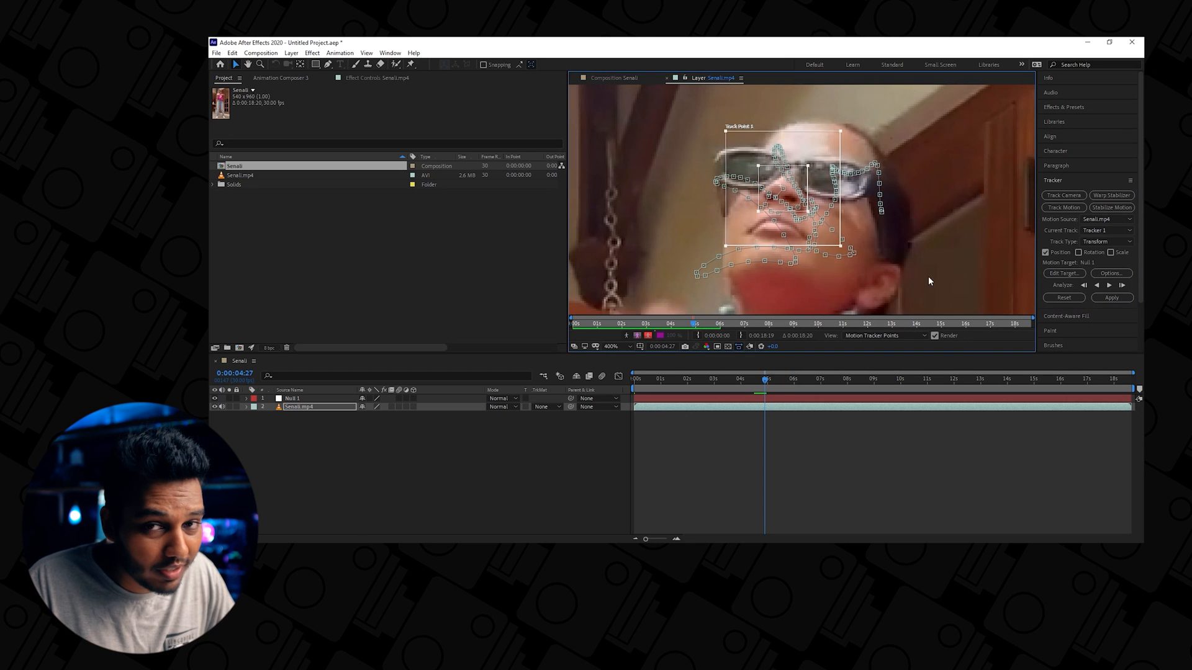
pyautogui.scroll(-1, 914, 277)
pyautogui.click(1109, 285)
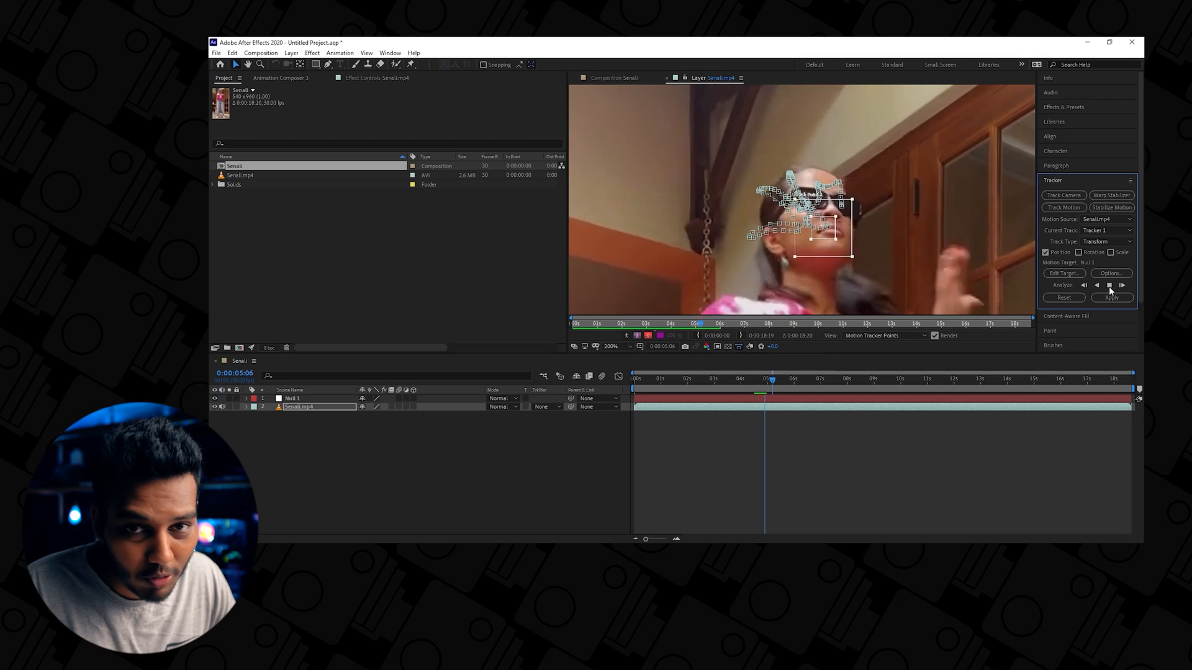
# Step: Go back to frame 0:00:05:05 and move the track point onto the nose
pyautogui.scroll(1, 838, 241)
pyautogui.press('pageup')
pyautogui.press('pageup')
pyautogui.press('pageup')
pyautogui.press('pageup')
pyautogui.press('pageup')
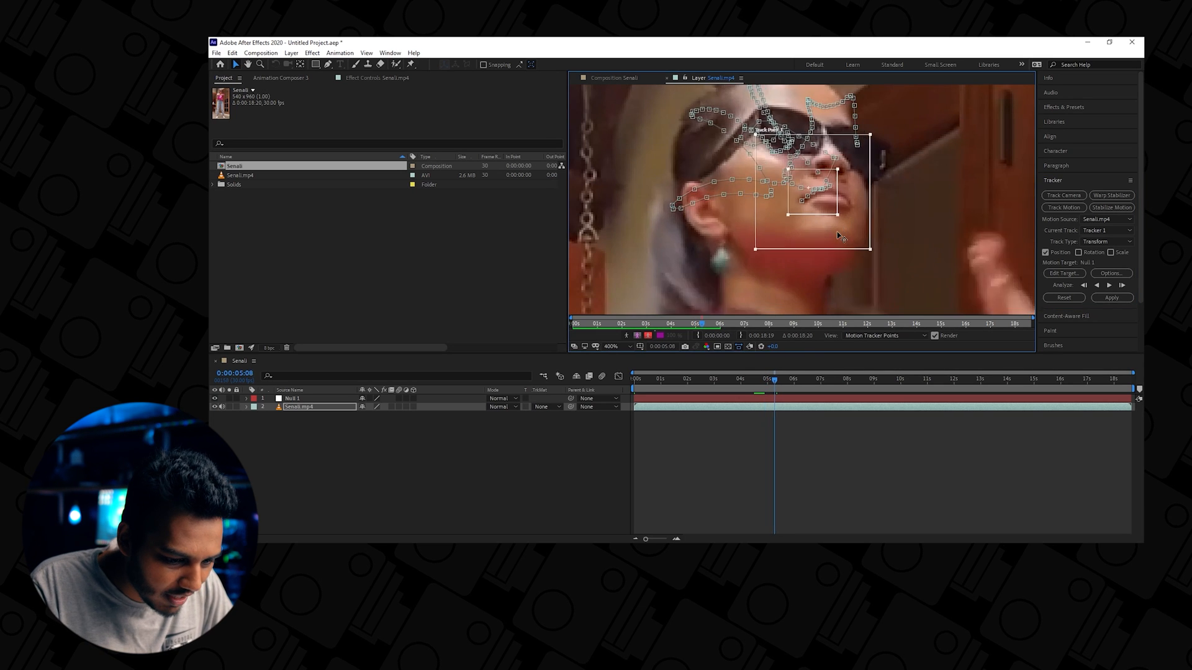
pyautogui.moveTo(837, 231); pyautogui.dragTo(855, 175)
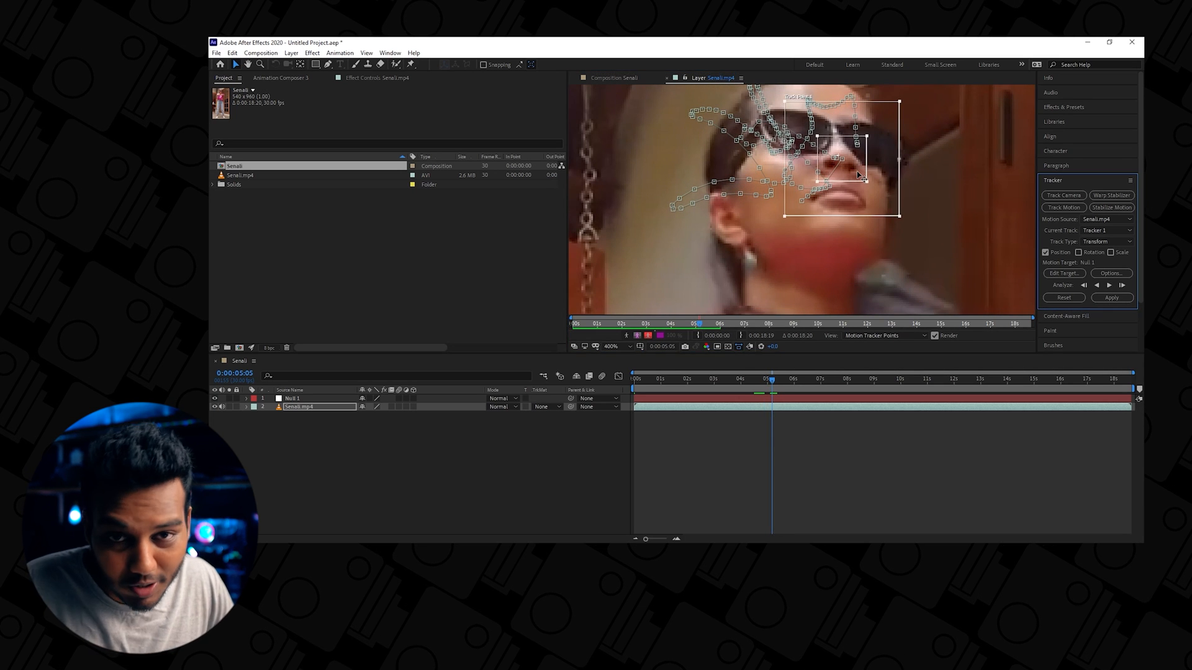
# Step: Continue checking and aligning the track point with the nose frame by frame after 0:00:05:05
pyautogui.press('pagedown')
pyautogui.press('pagedown')
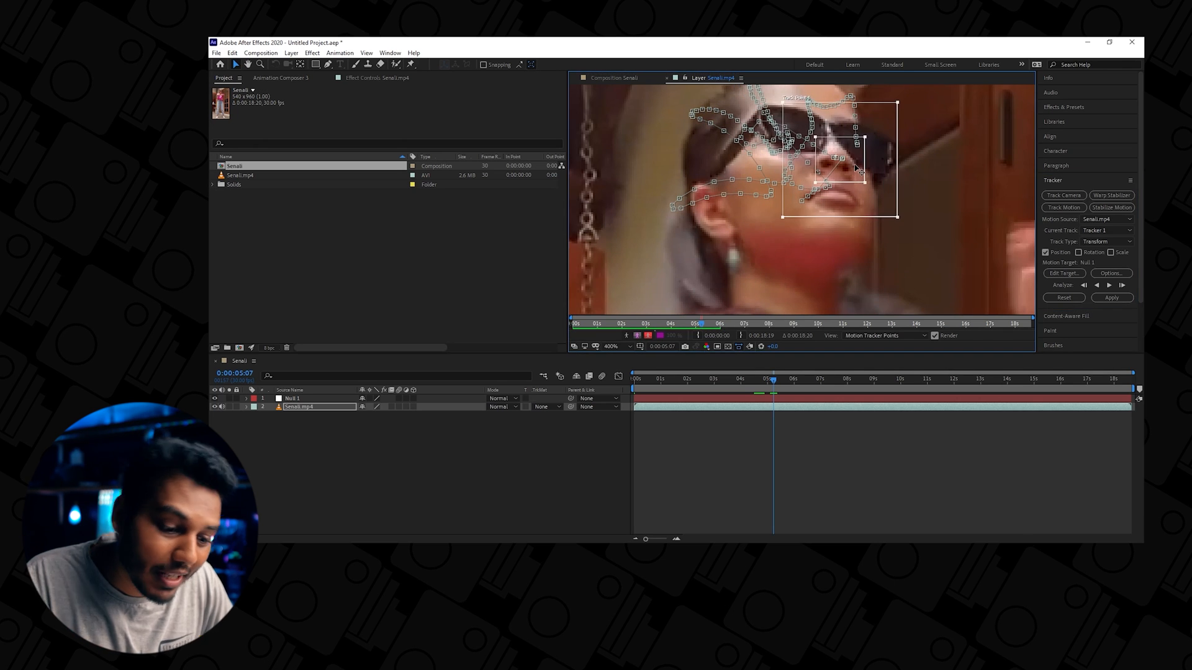
pyautogui.press('pagedown')
pyautogui.press('pagedown')
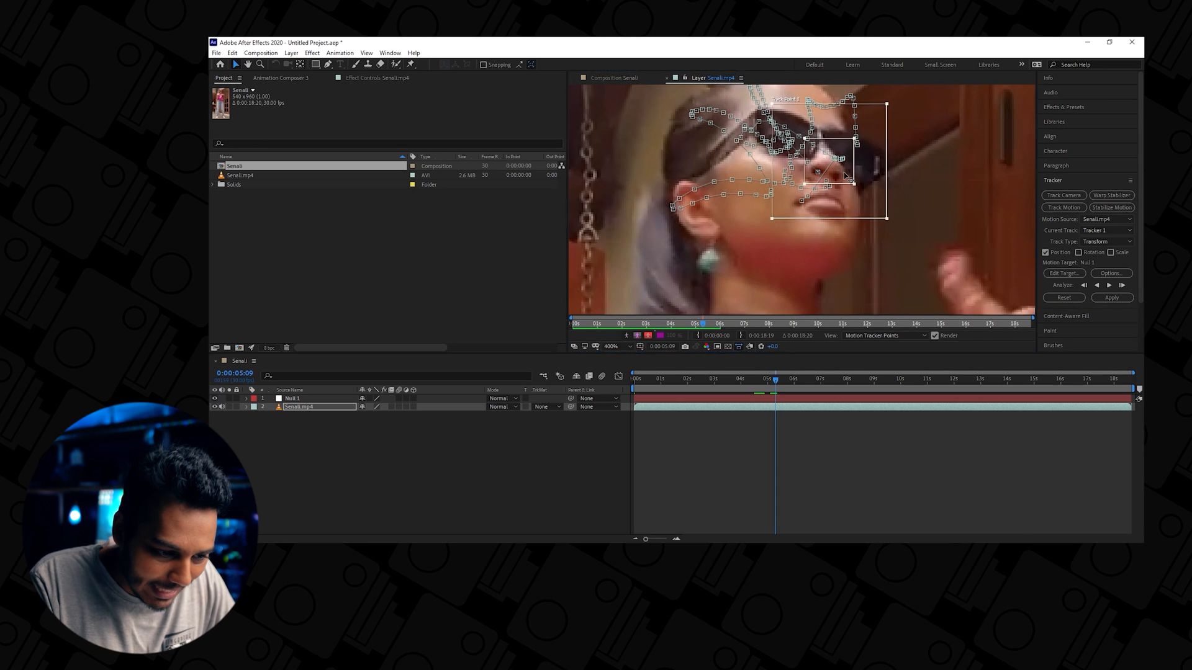
pyautogui.press('pagedown')
pyautogui.press('pagedown')
pyautogui.press('pagedown')
pyautogui.press('pagedown')
# Step: Resume the forward motion analysis in stages up to frame 0:00:08:14
pyautogui.click(1109, 285)
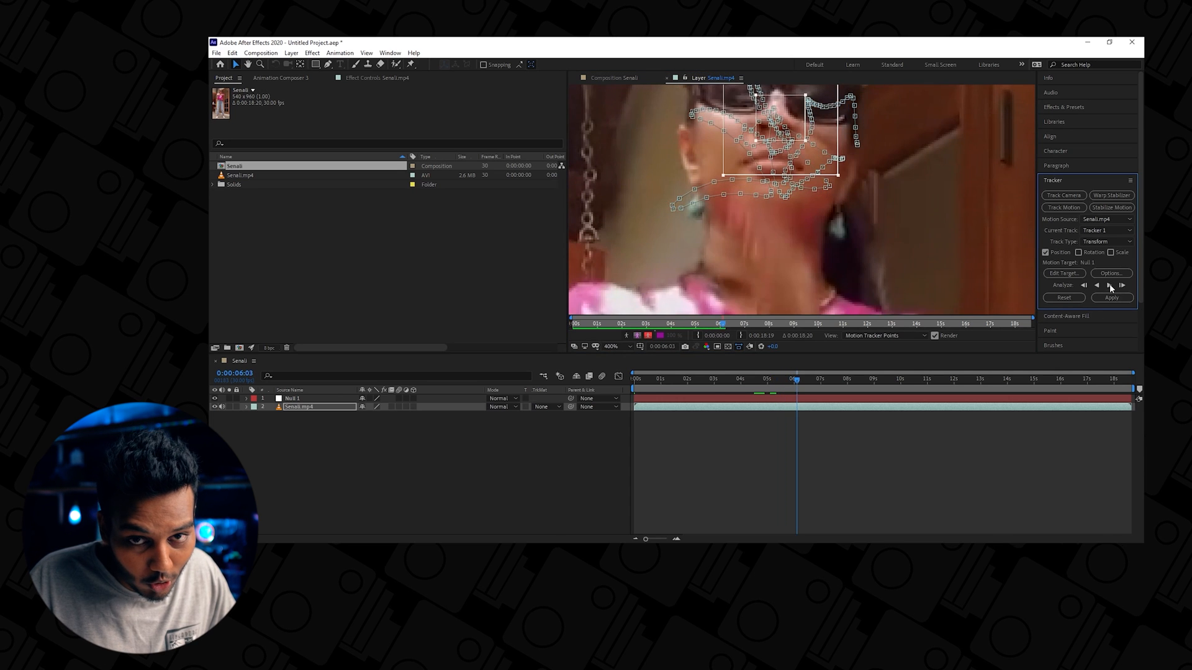
pyautogui.click(1109, 284)
pyautogui.click(1109, 284)
pyautogui.scroll(-1, 925, 233)
pyautogui.click(1107, 285)
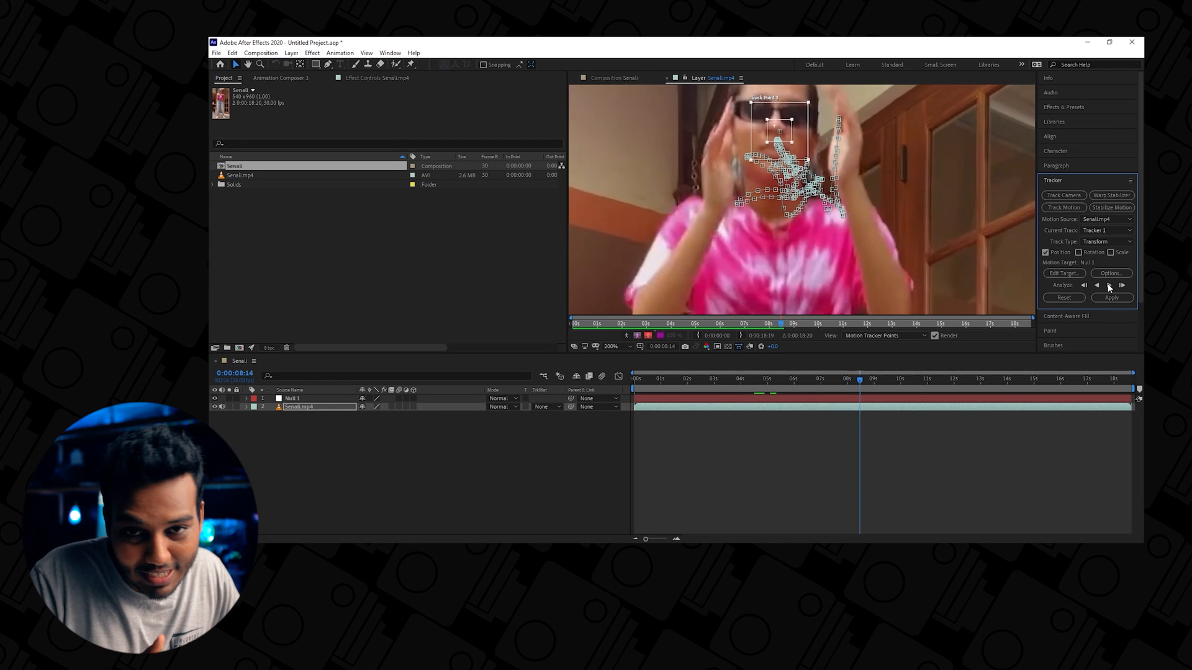
# Step: Move the track point up onto the nose at frame 0:00:08:14 and check it against the neighbouring frame
pyautogui.moveTo(788, 131); pyautogui.dragTo(783, 125)
pyautogui.press('pageup')
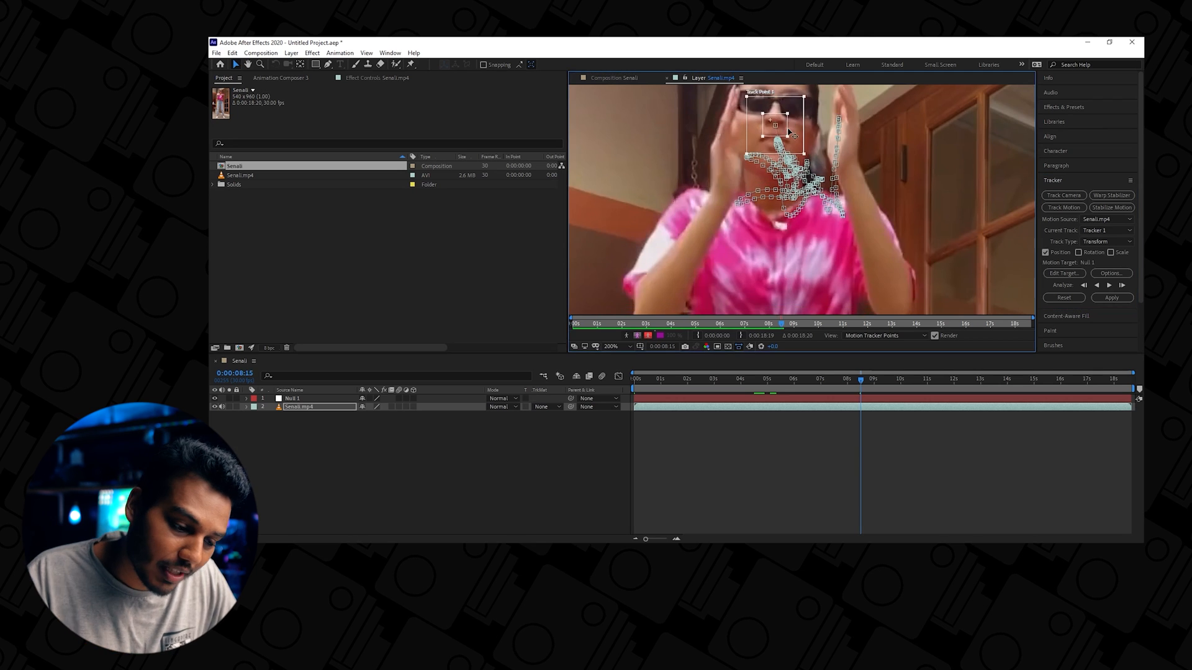
pyautogui.press('pagedown')
pyautogui.press('space')
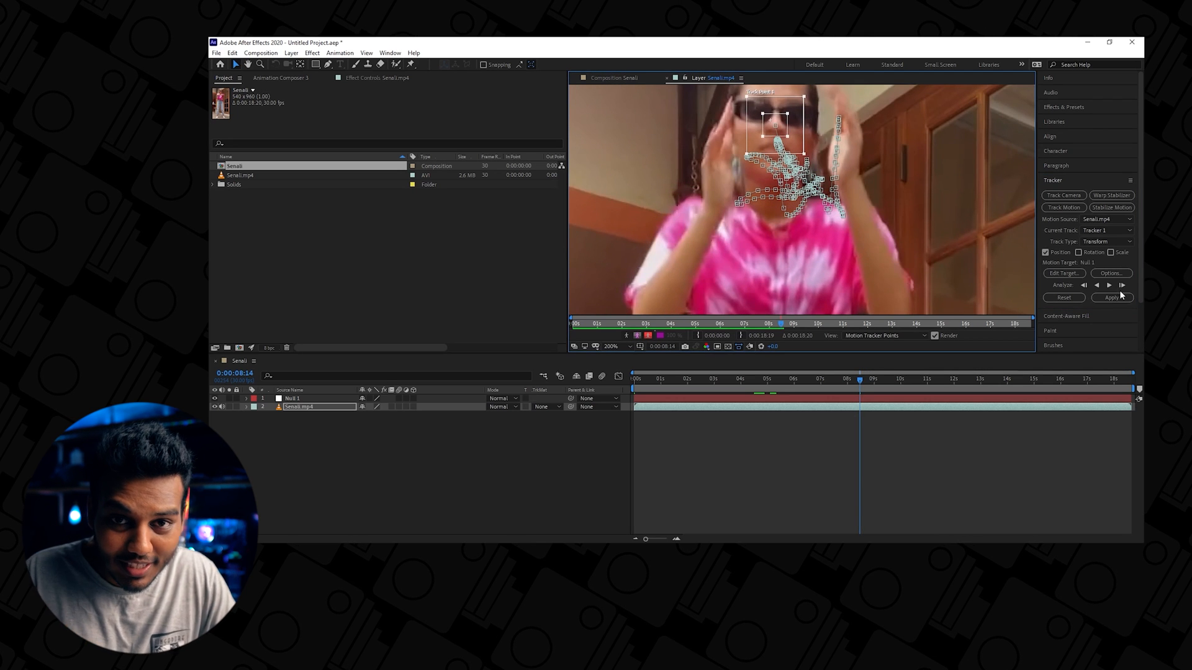
# Step: Resume the forward motion analysis from 0:00:08:14, stopping and restarting it to track past 0:00:14:19
pyautogui.click(1112, 286)
pyautogui.click(1109, 286)
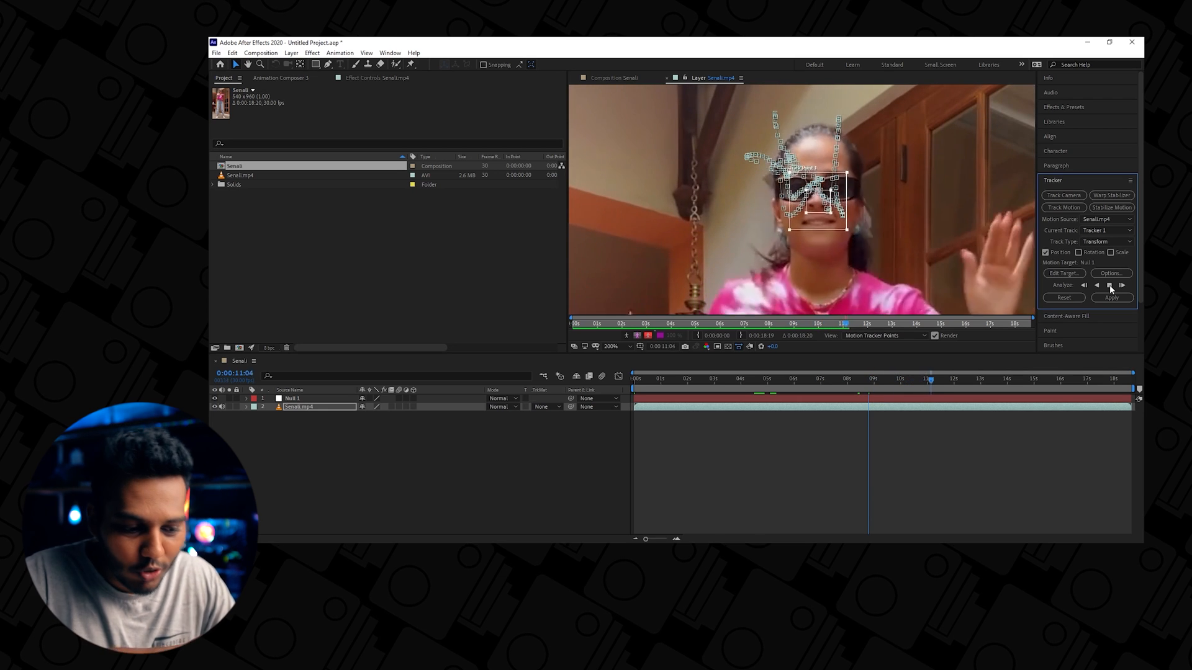
pyautogui.click(1109, 285)
pyautogui.click(1108, 285)
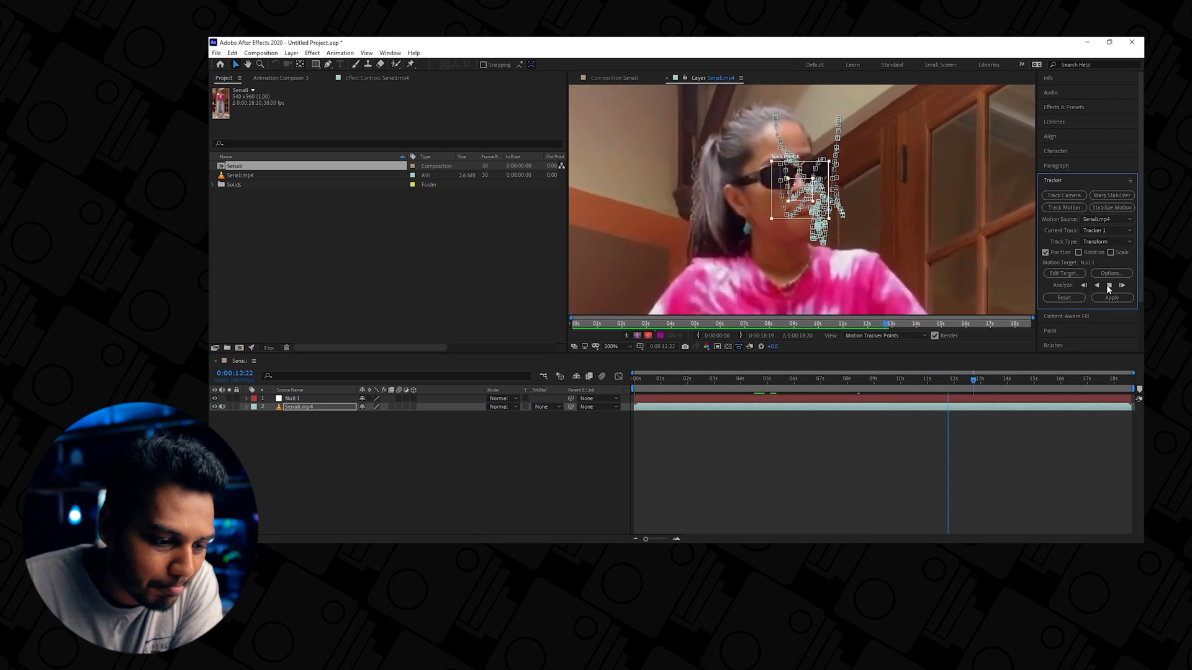
pyautogui.click(1109, 285)
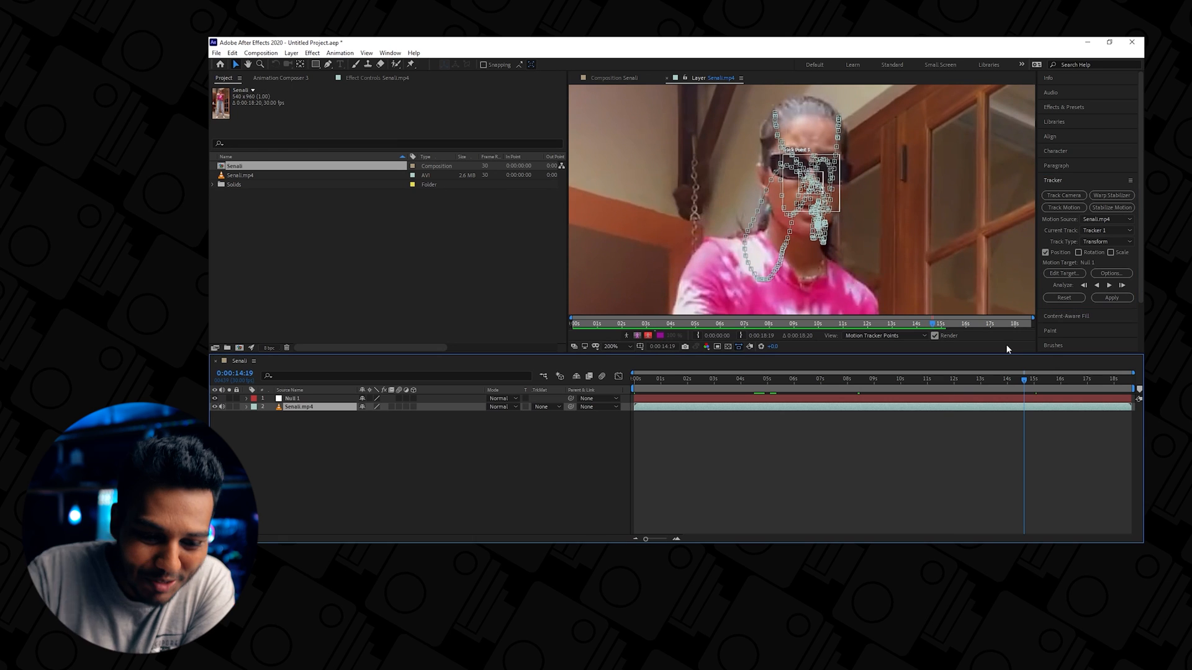
# Step: Set the tracker's motion target to the Null 1 layer
pyautogui.click(1069, 276)
pyautogui.click(728, 282)
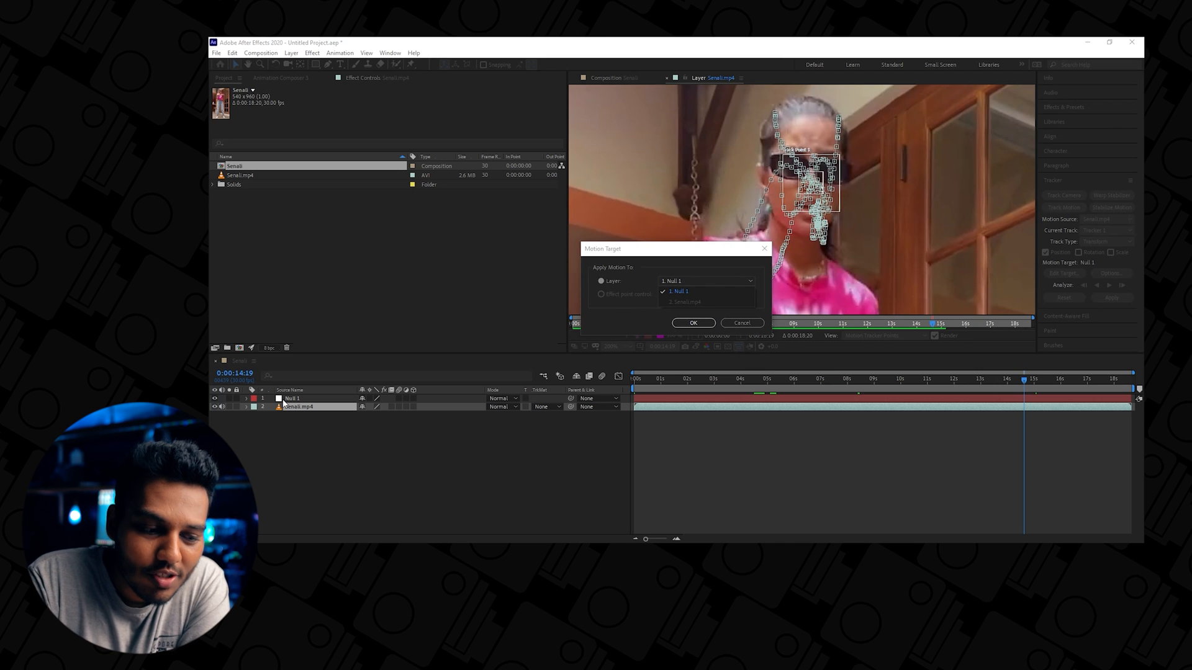
pyautogui.click(676, 292)
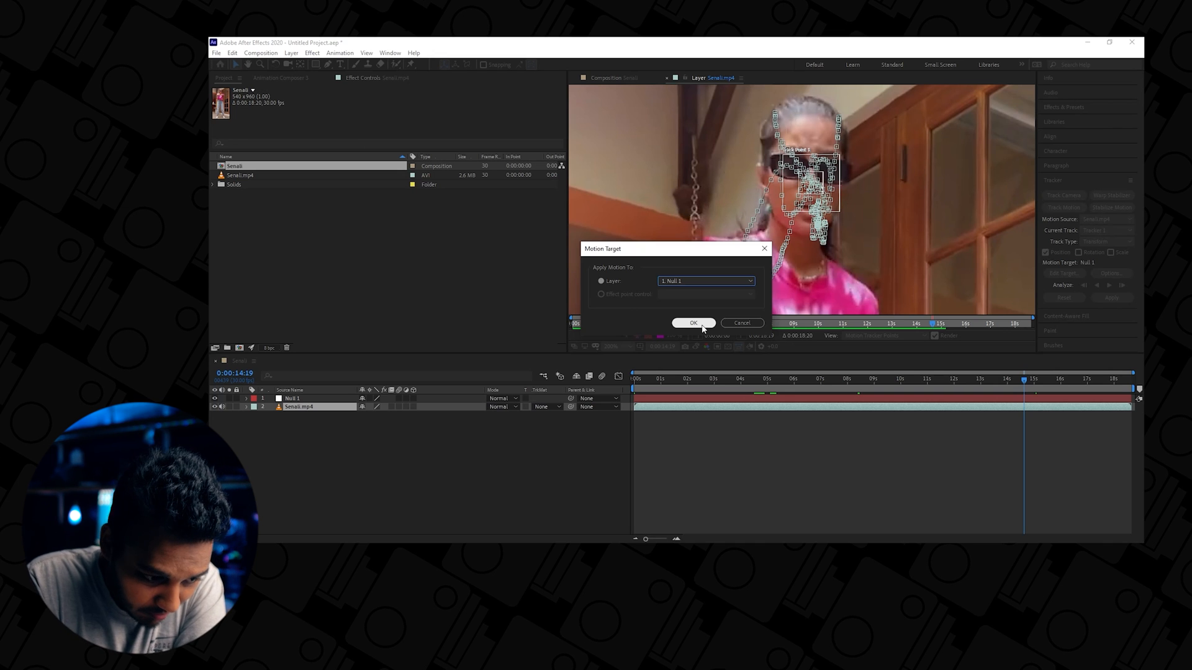
pyautogui.click(694, 323)
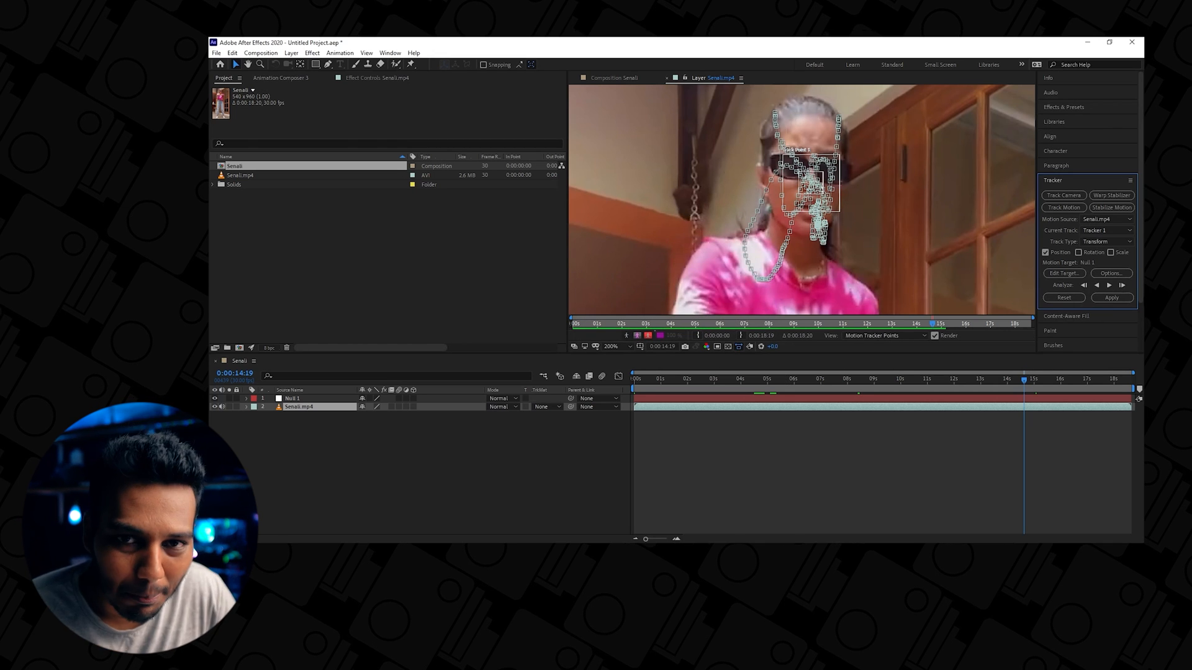
# Step: Apply the tracking data to the null in the X and Y dimensions
pyautogui.click(1099, 298)
pyautogui.click(709, 286)
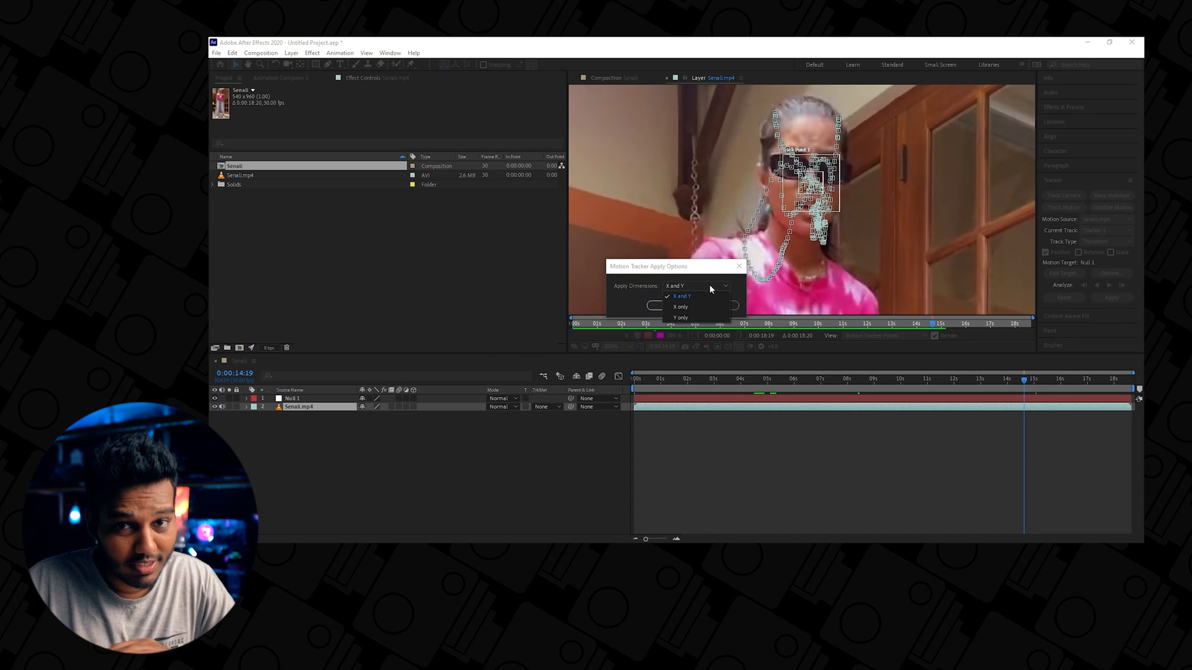
pyautogui.click(694, 294)
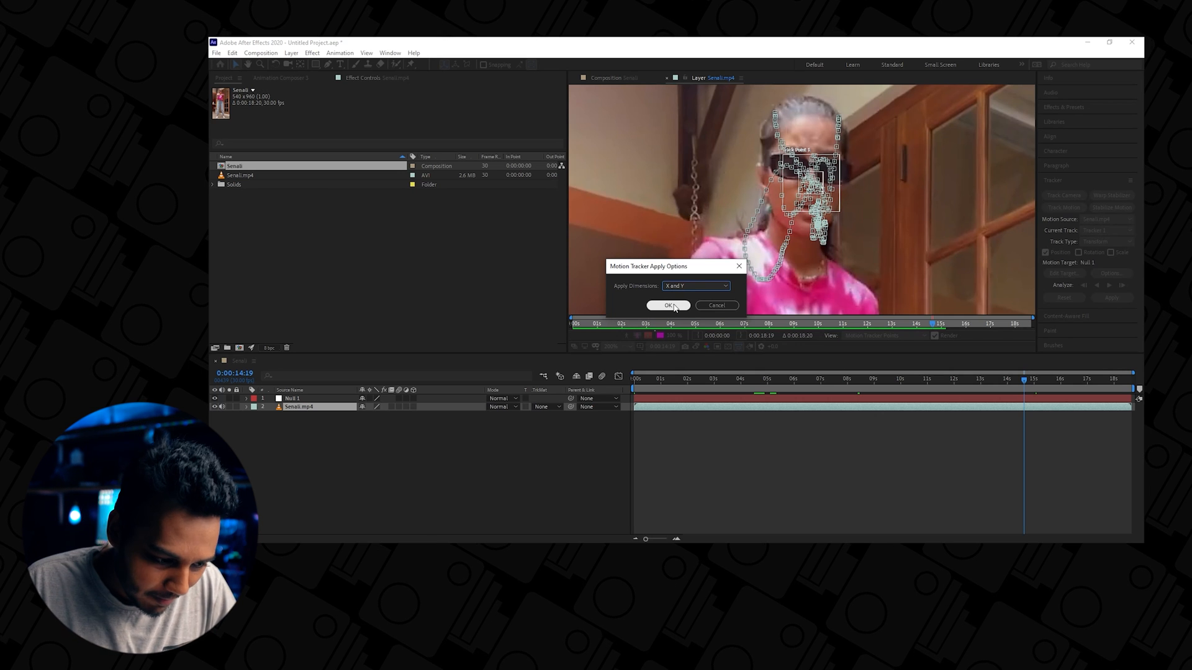
pyautogui.click(669, 306)
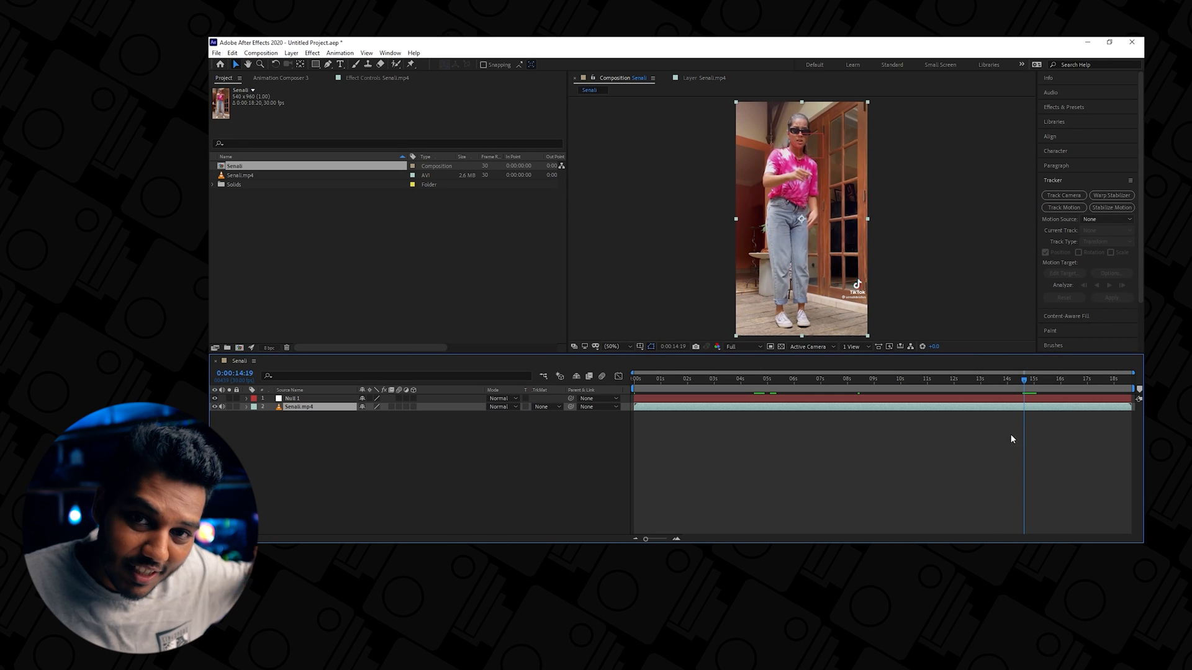
# Step: Trim the ends of both the null and video layers to 0:00:14:19
pyautogui.click(1122, 400)
pyautogui.click(1109, 407)
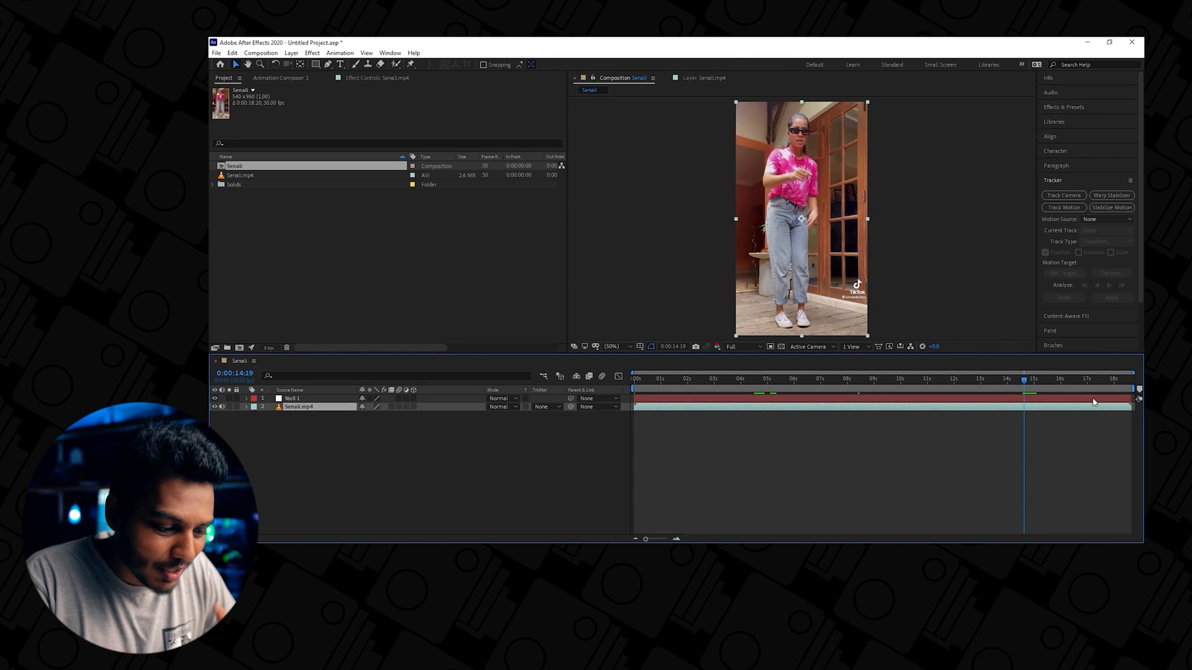
pyautogui.keyDown('shift'); pyautogui.click(1094, 403); pyautogui.keyUp('shift')
pyautogui.hotkey('alt', ']')
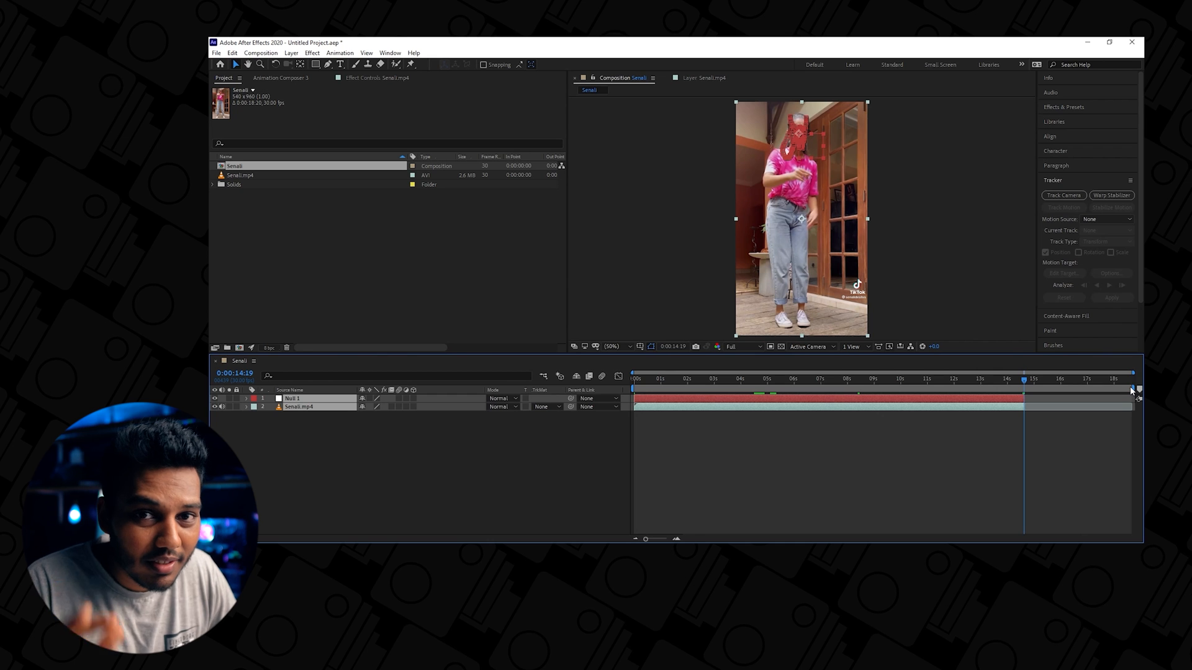
# Step: End the work area at 0:00:14:19 and trim the composition to the work area
pyautogui.moveTo(1137, 391); pyautogui.dragTo(1028, 391)
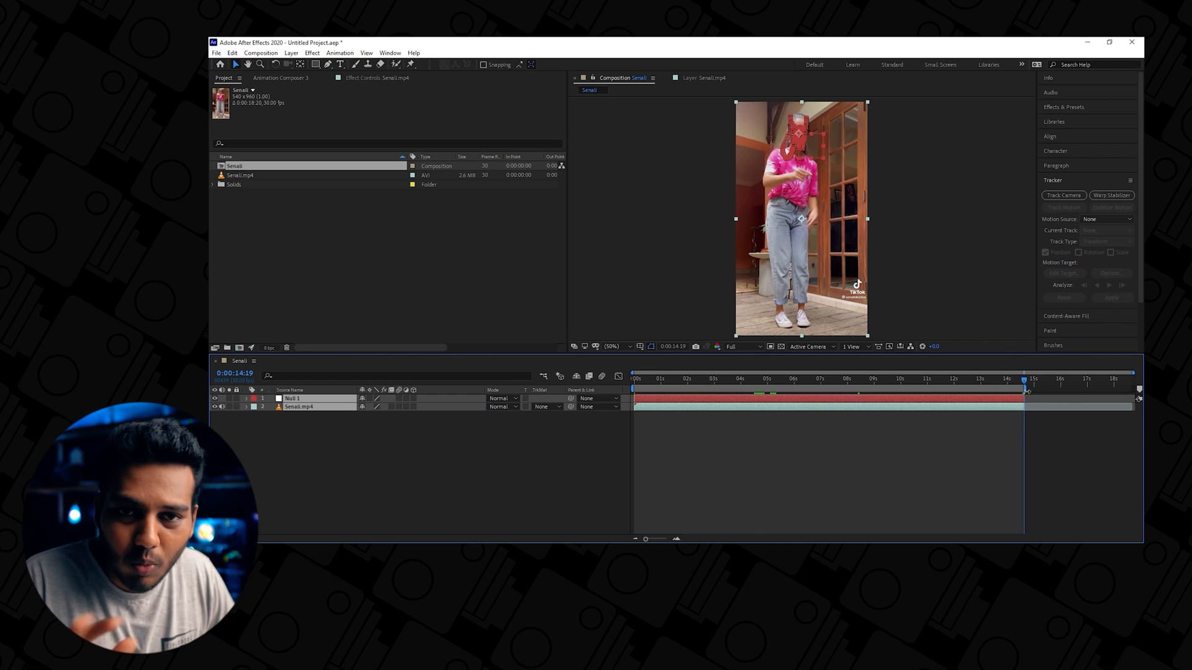
pyautogui.rightClick(1021, 391)
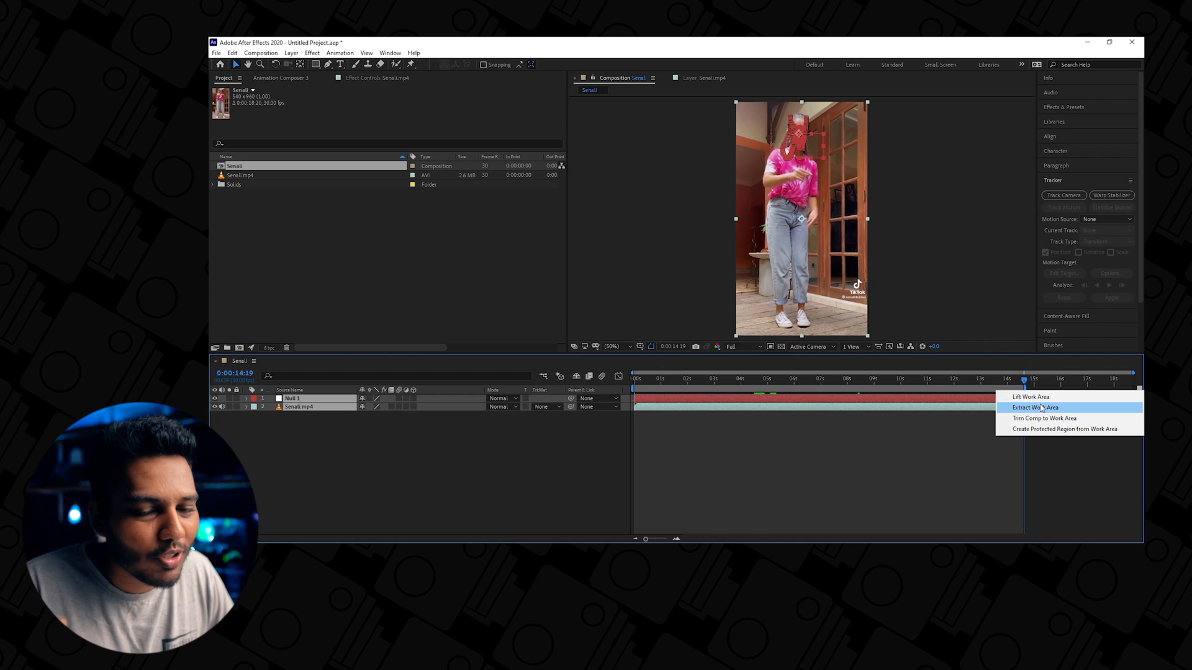
pyautogui.click(1040, 418)
# Step: Return to frame 0:00:00:00 and enable 3D and motion blur for the video layer
pyautogui.click(644, 380)
pyautogui.moveTo(641, 380); pyautogui.dragTo(632, 382)
pyautogui.click(458, 449)
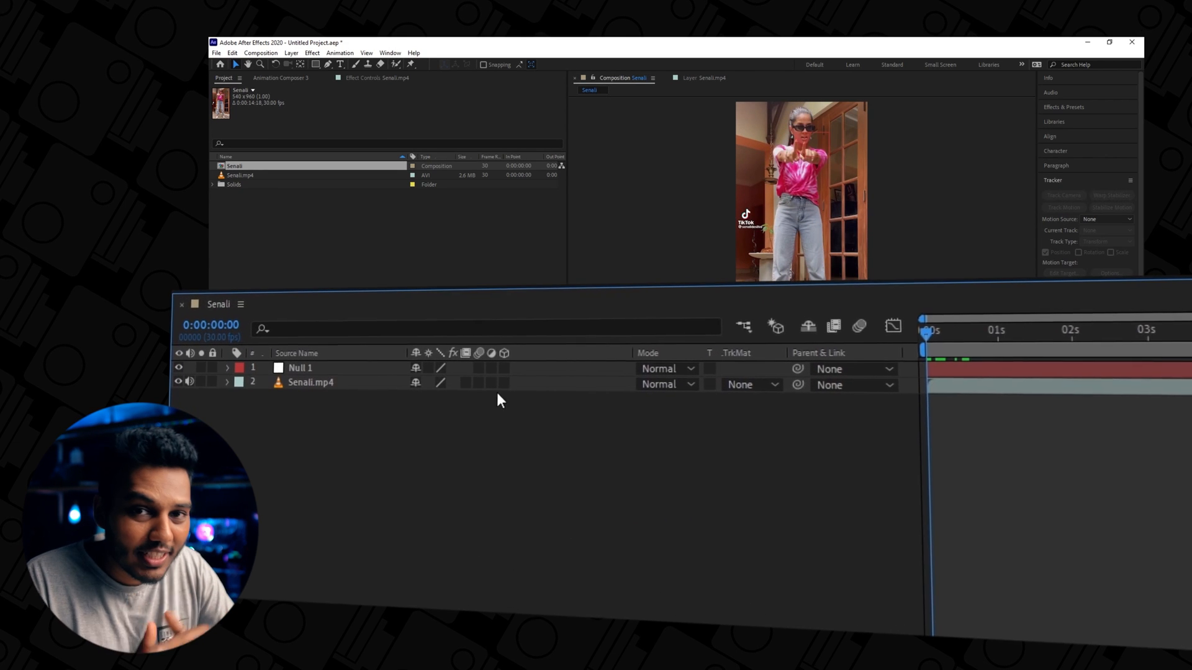
pyautogui.click(504, 383)
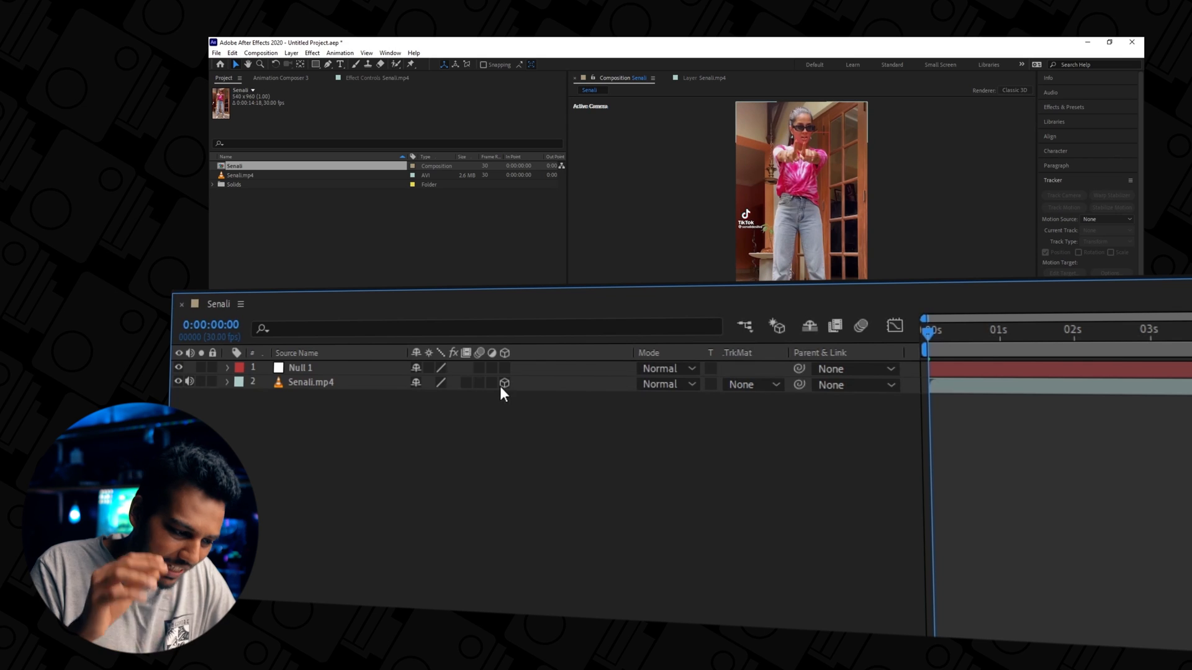
pyautogui.click(479, 382)
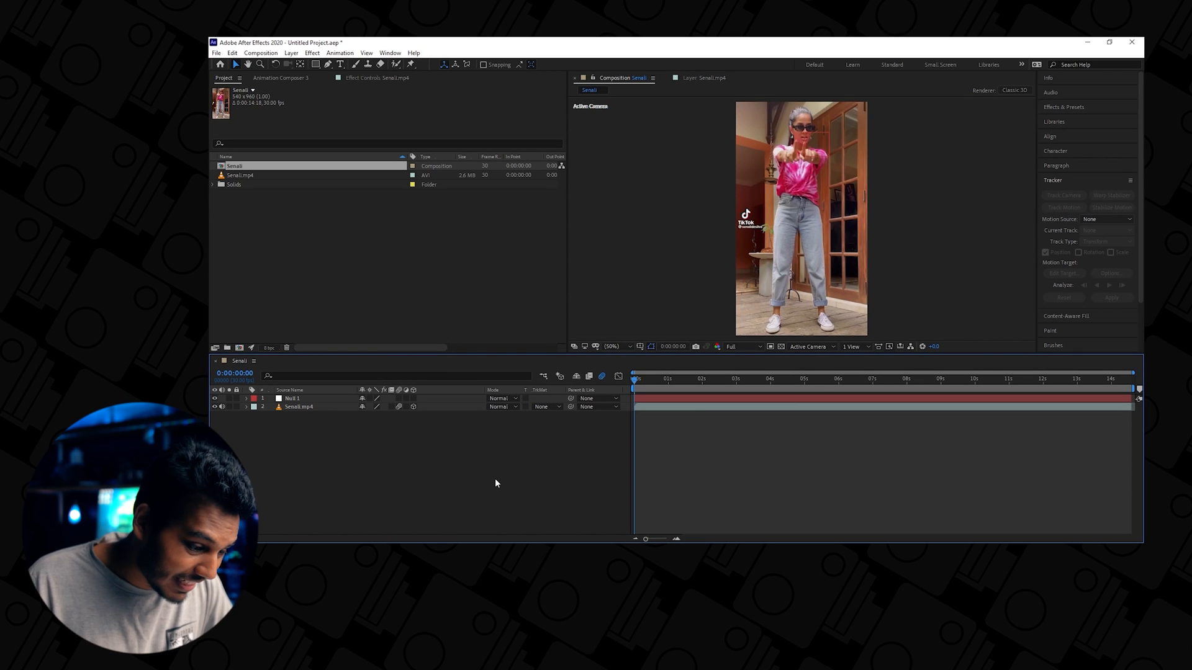
# Step: Create a two-node camera named Camera 1 with the existing settings and place it below the Null 1 layer
pyautogui.rightClick(454, 450)
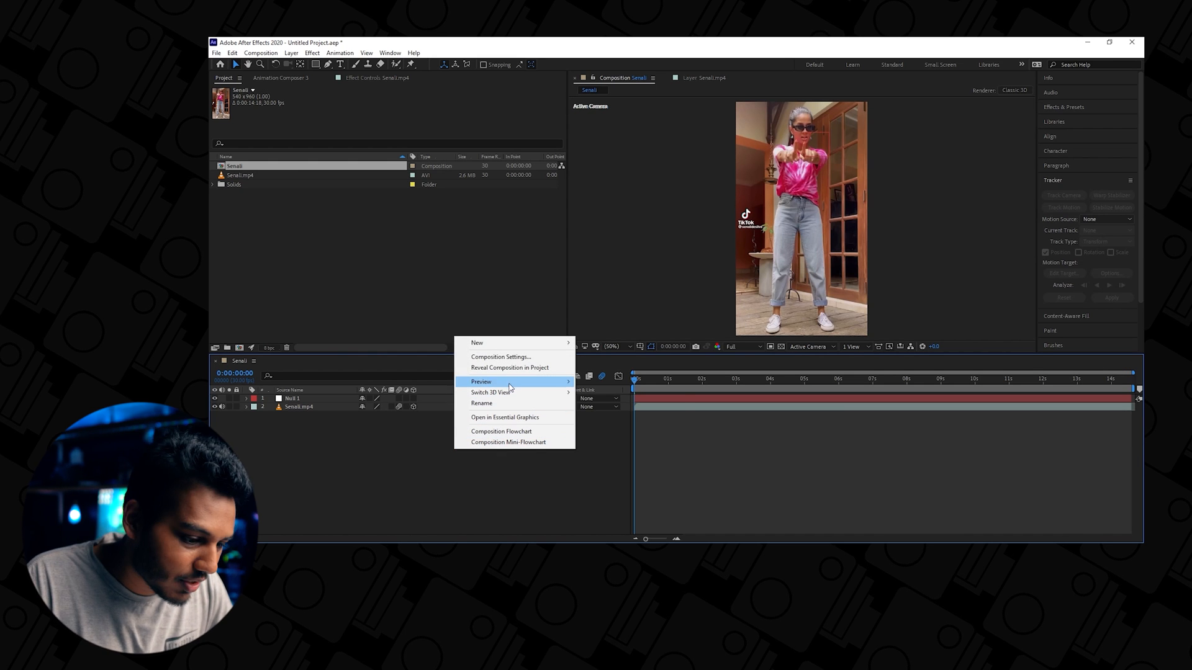
pyautogui.moveTo(529, 344)
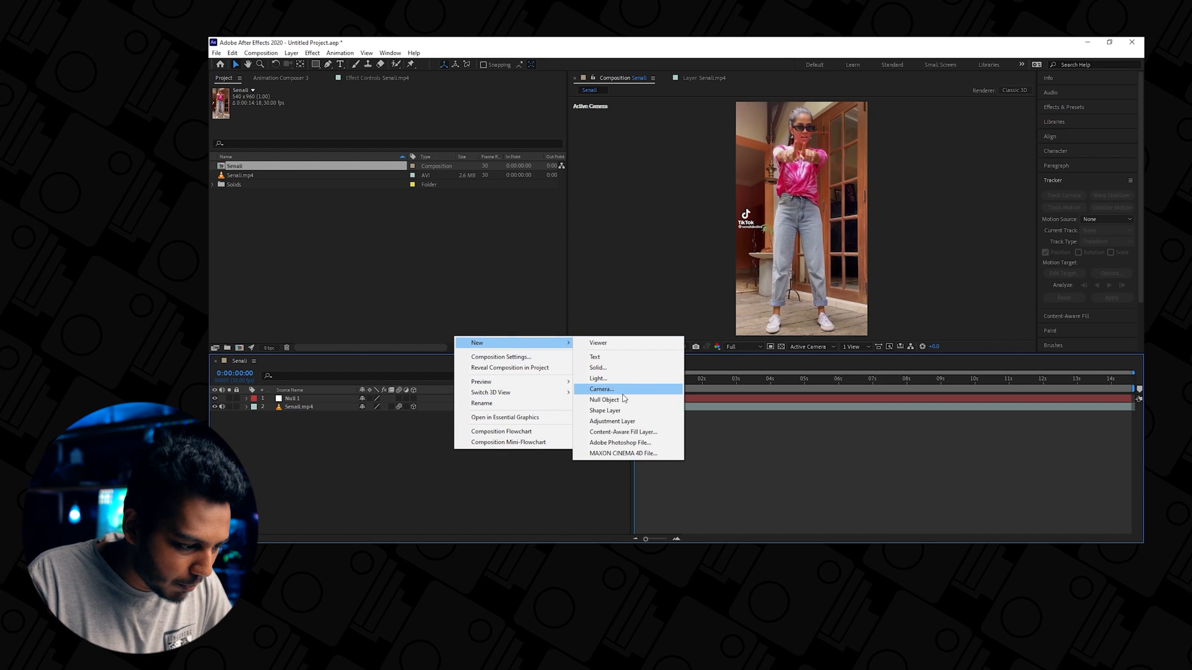
pyautogui.click(622, 391)
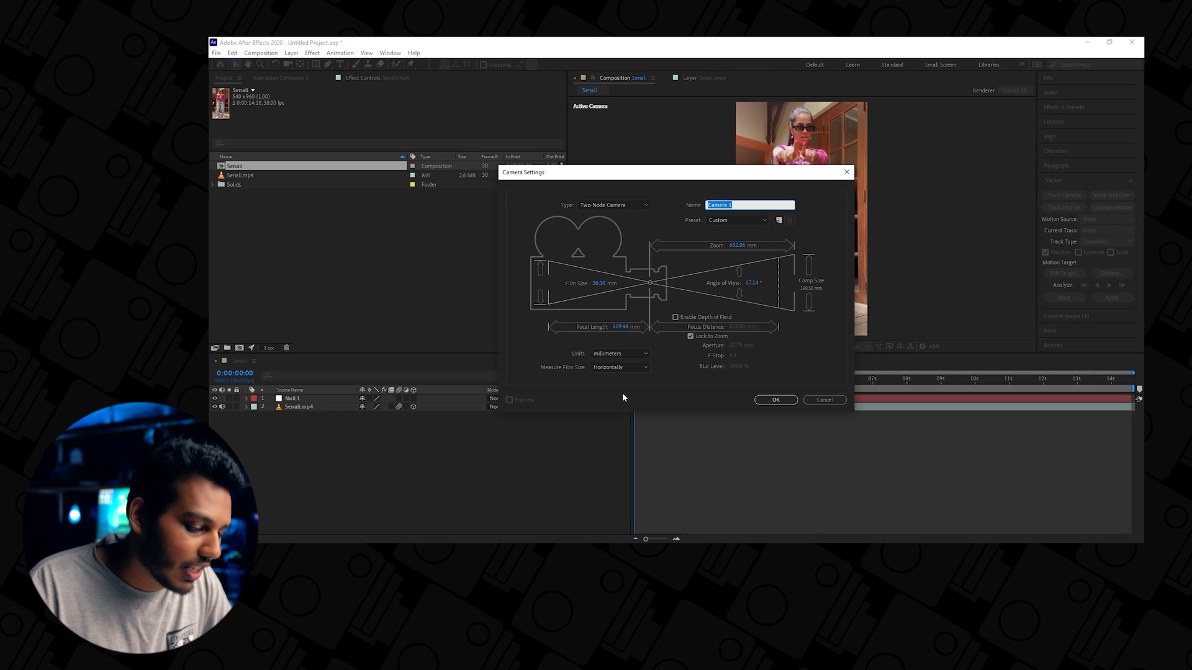
pyautogui.press('Return')
pyautogui.moveTo(309, 400); pyautogui.dragTo(311, 418)
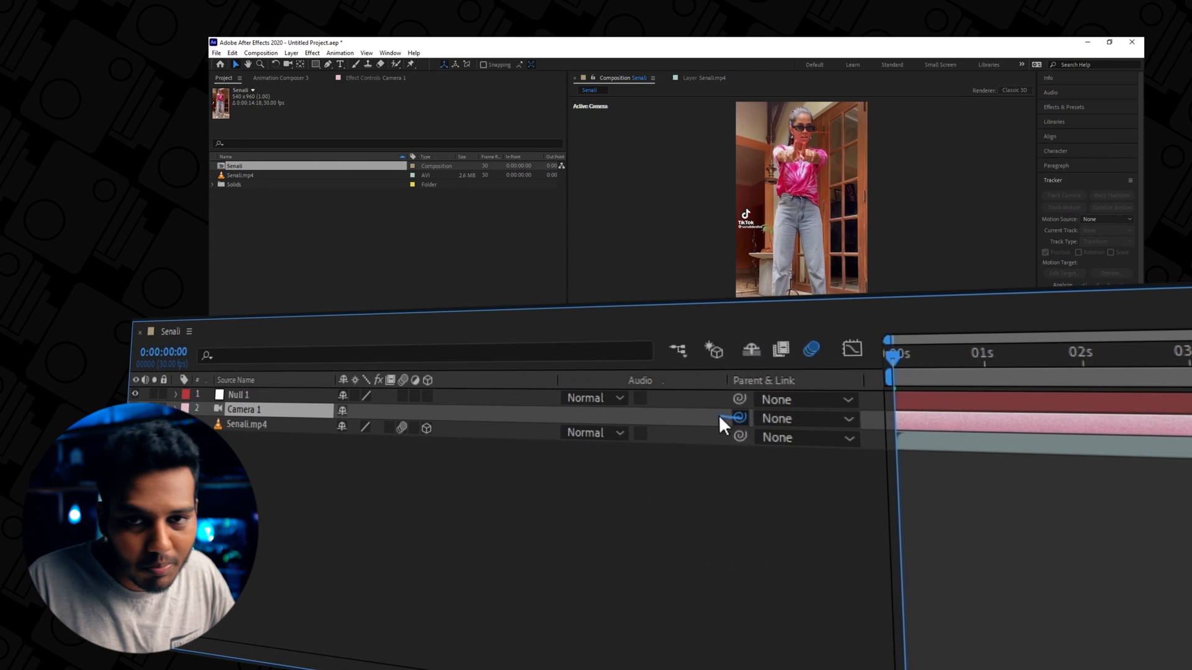
# Step: Parent Camera 1 to Null 1 and preview the composition from the start
pyautogui.moveTo(582, 407); pyautogui.dragTo(544, 421)
pyautogui.moveTo(664, 445); pyautogui.dragTo(248, 397)
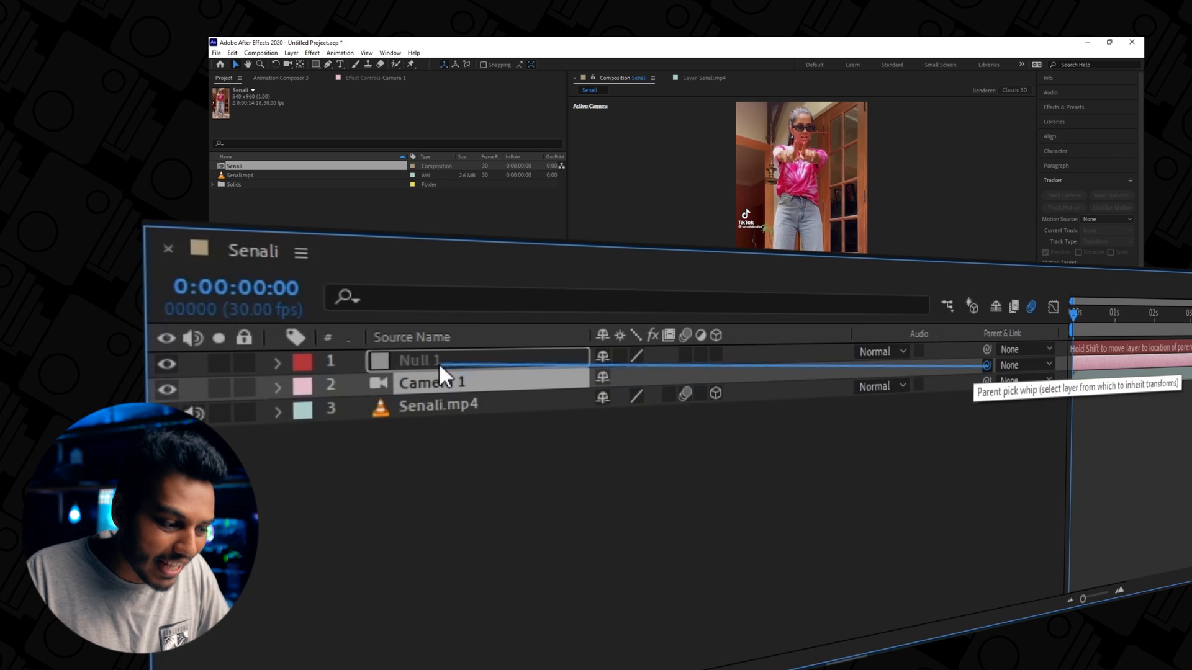
pyautogui.moveTo(438, 363); pyautogui.dragTo(431, 359)
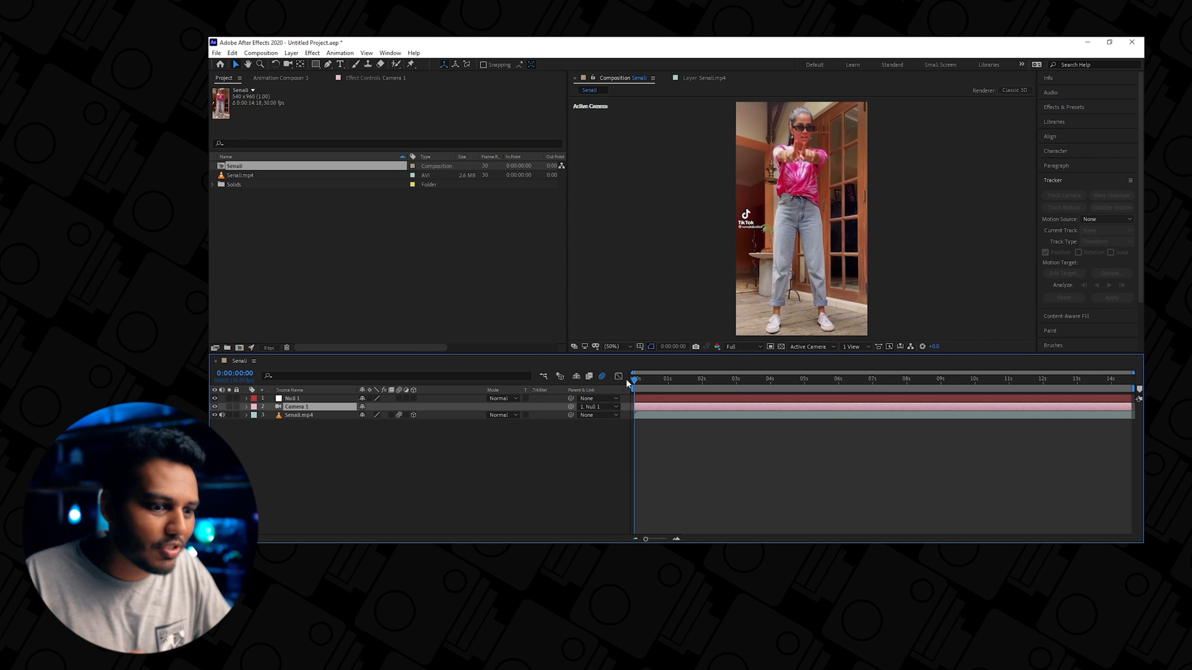
pyautogui.press('space')
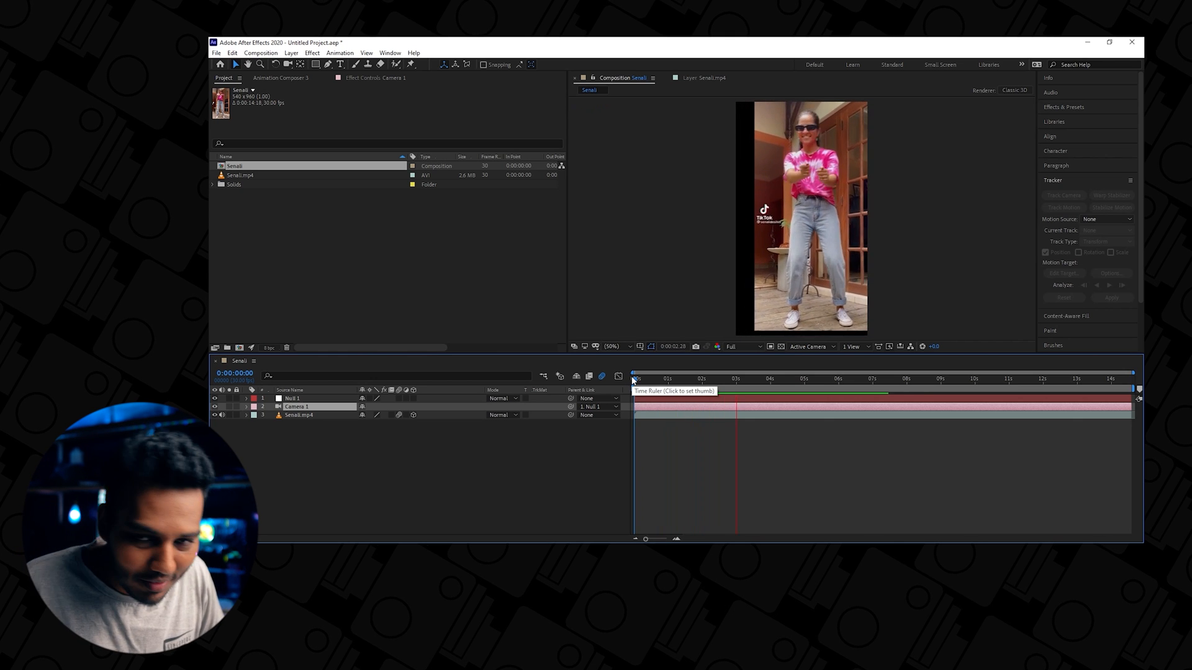
pyautogui.press('space')
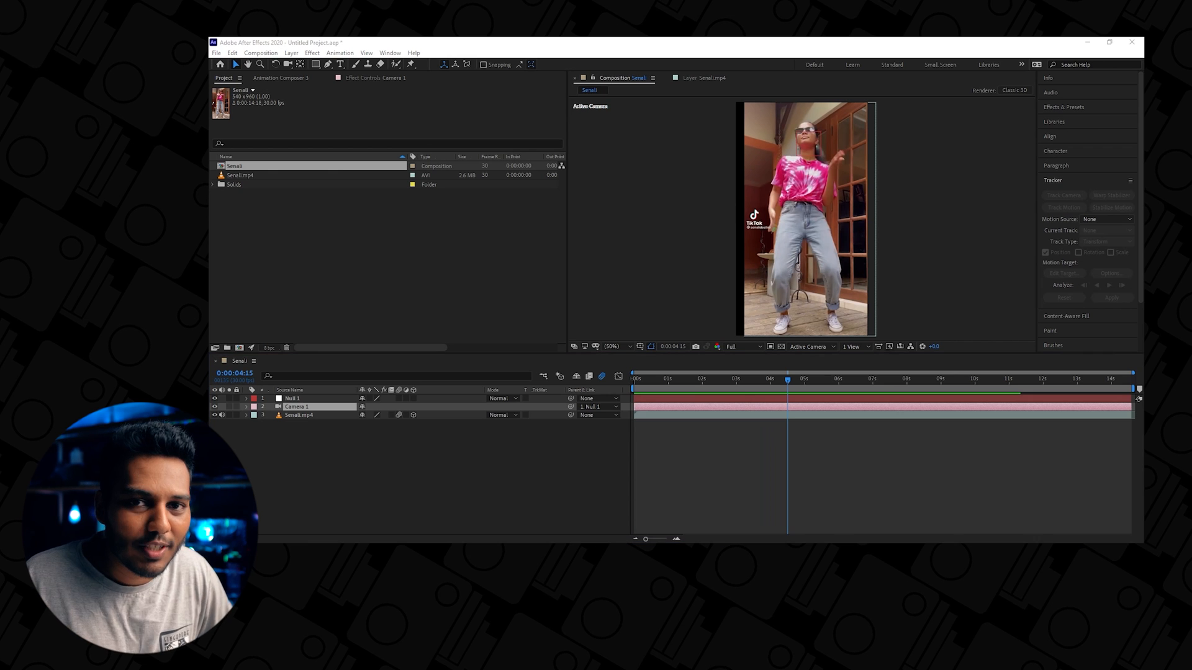
# Step: Lower the system speaker volume to 0 and preview the face-tracking camera movement in the composition
pyautogui.click(1042, 543)
pyautogui.moveTo(1043, 531); pyautogui.dragTo(1002, 531)
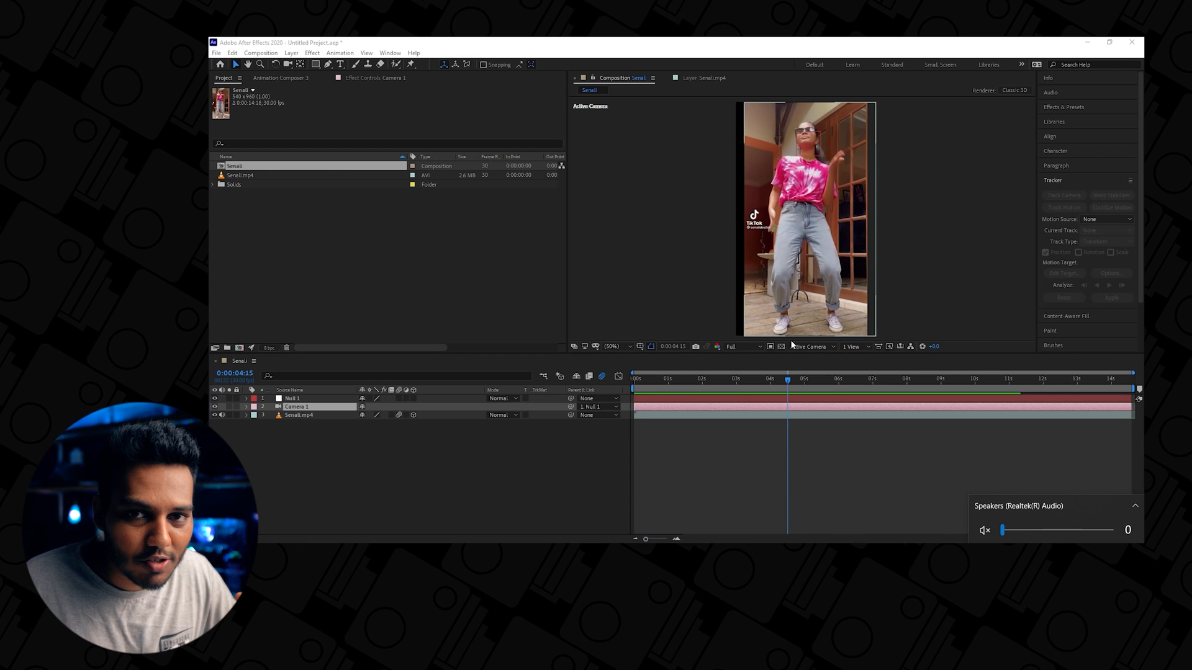
pyautogui.click(765, 456)
pyautogui.press('space')
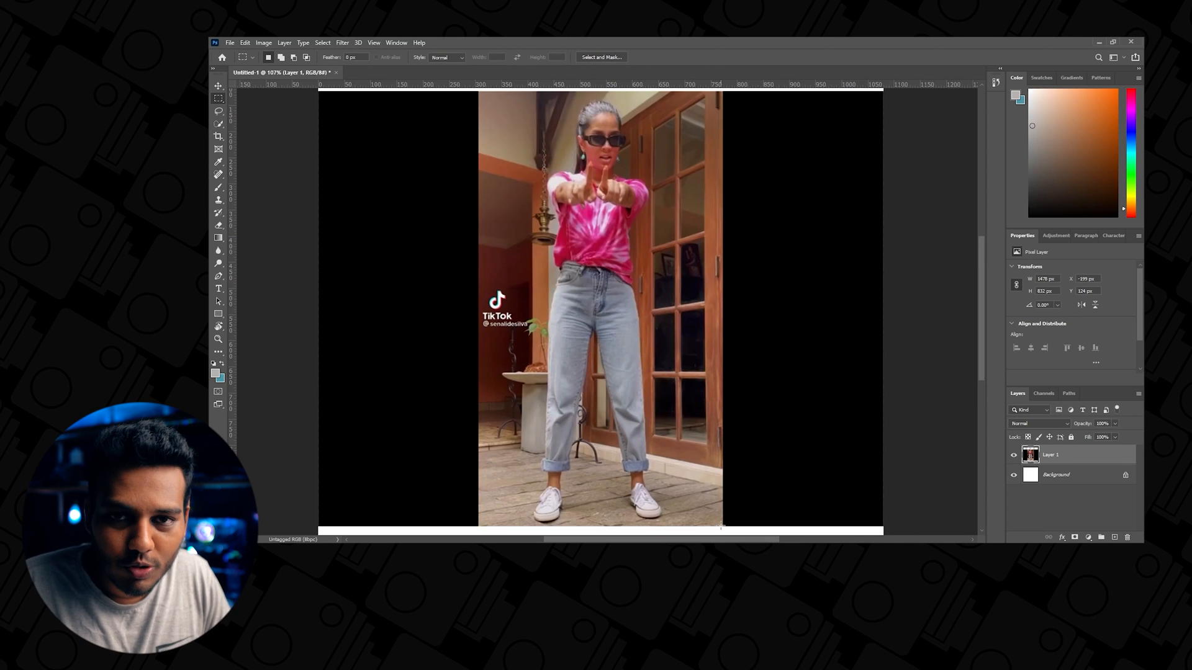
# Step: Switch to Photoshop, select the dancer's frame without the black borders, and place copies of it on all four sides
pyautogui.moveTo(720, 526); pyautogui.dragTo(479, 93)
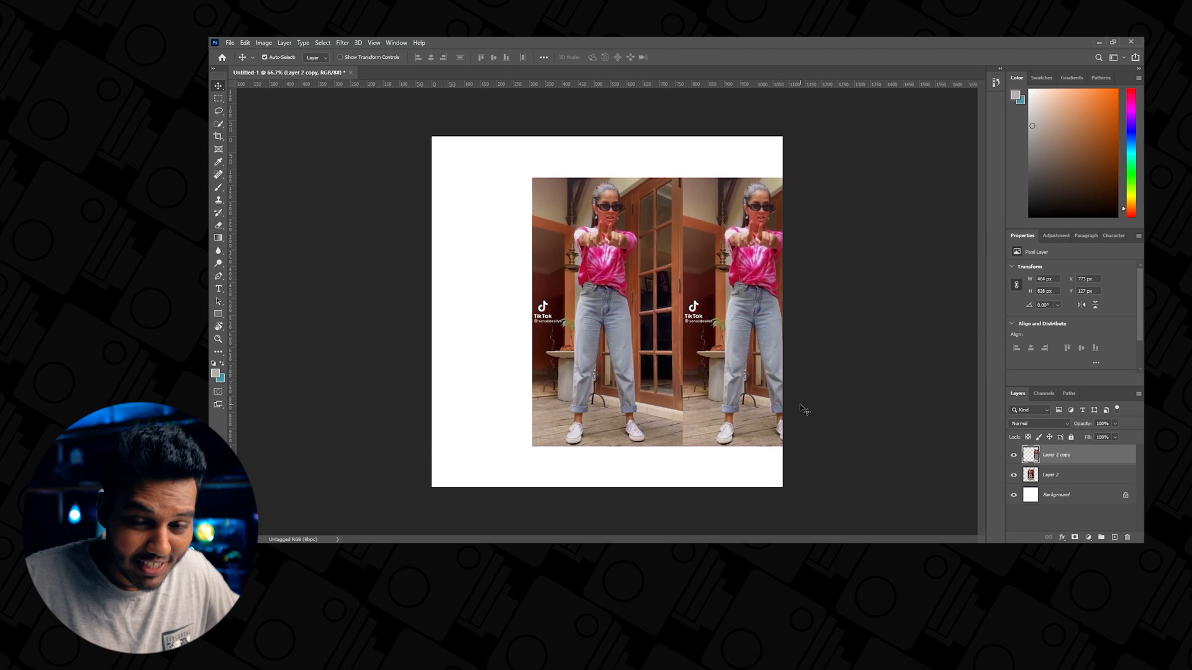
pyautogui.moveTo(799, 406); pyautogui.dragTo(668, 442)
pyautogui.moveTo(627, 261); pyautogui.dragTo(627, 529)
pyautogui.moveTo(624, 436); pyautogui.dragTo(624, 167)
# Step: Flip the two side copies of the dancer's frame horizontally so they mirror the central image
pyautogui.click(732, 273)
pyautogui.click(245, 43)
pyautogui.moveTo(267, 265)
pyautogui.click(394, 417)
pyautogui.click(475, 273)
pyautogui.click(245, 43)
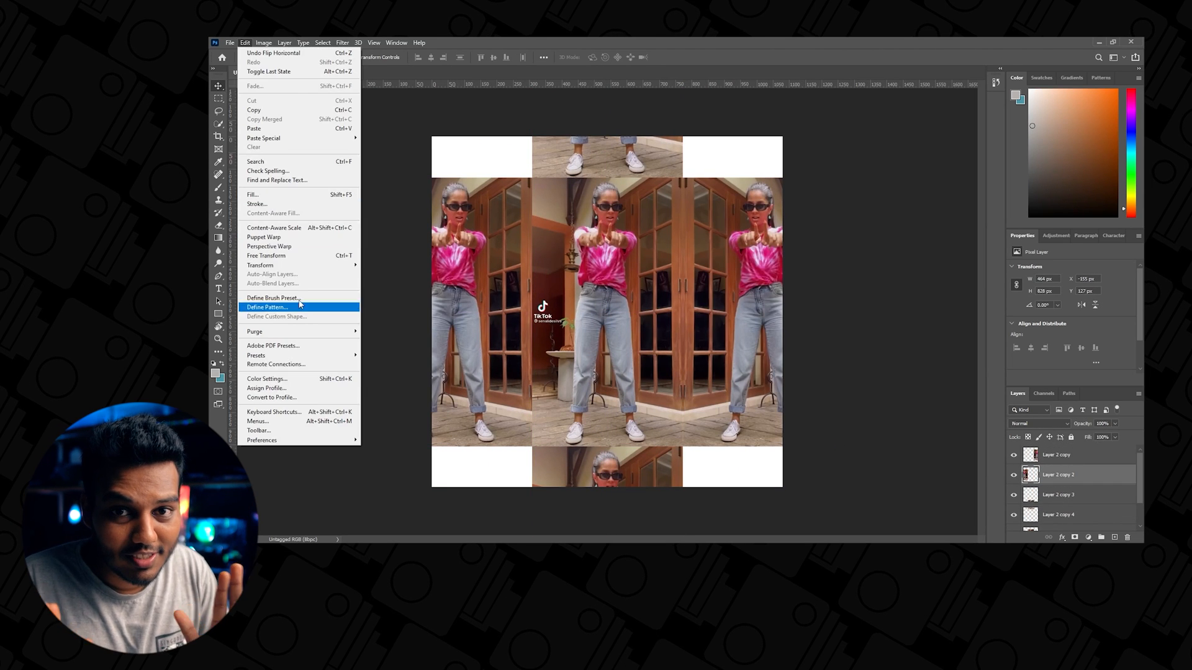
pyautogui.click(397, 417)
# Step: Flip the copies above and below the central image vertically
pyautogui.click(584, 156)
pyautogui.click(244, 43)
pyautogui.click(394, 426)
pyautogui.click(601, 466)
pyautogui.click(245, 43)
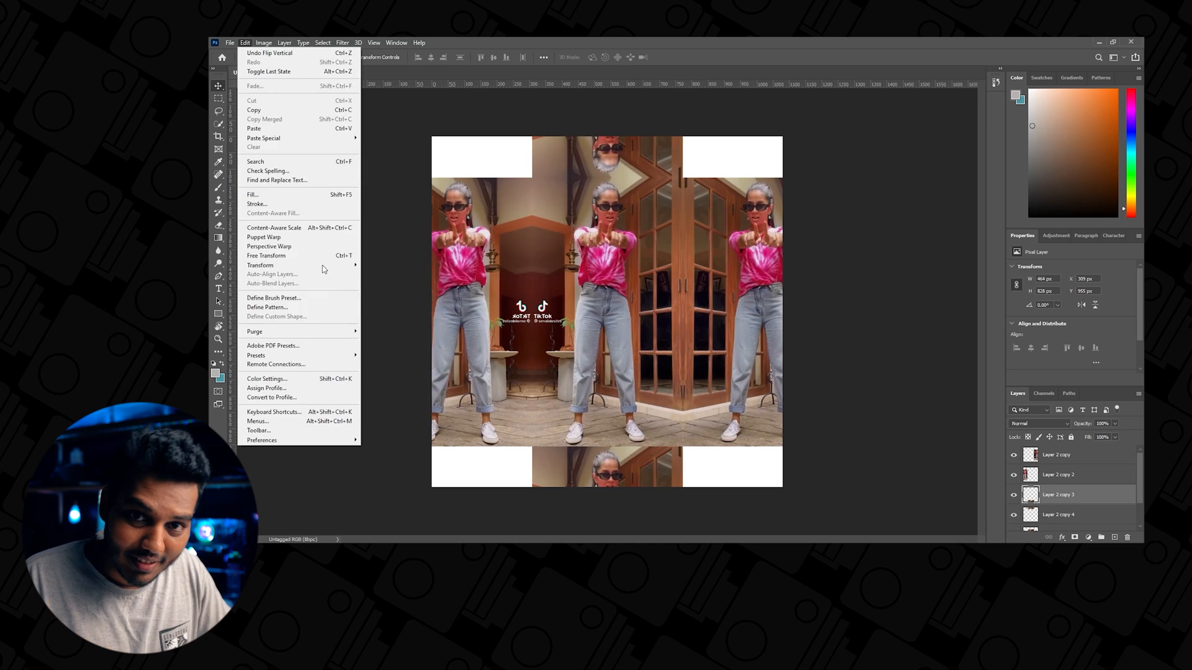
pyautogui.click(394, 426)
# Step: Stamp the visible layers into a new layer and quick-select every duplicated dancer figure around the central one
pyautogui.press('w')
pyautogui.click(1046, 456)
pyautogui.hotkey('ctrl', 'alt', 'shift', 'e')
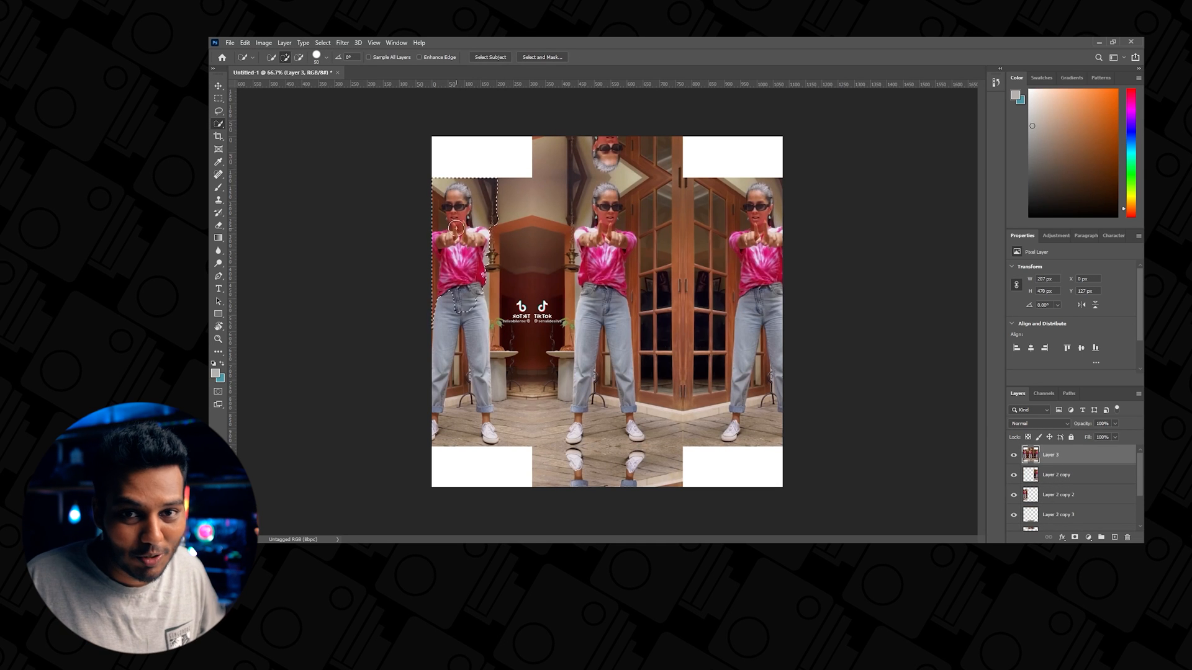
pyautogui.moveTo(760, 198)
pyautogui.mouseDown()
pyautogui.moveTo(742, 322)
pyautogui.moveTo(760, 192)
pyautogui.moveTo(754, 428)
pyautogui.mouseUp()
pyautogui.keyDown('alt'); pyautogui.moveTo(436, 186); pyautogui.dragTo(430, 214); pyautogui.keyUp('alt')
pyautogui.moveTo(607, 163); pyautogui.dragTo(608, 147)
pyautogui.moveTo(574, 458); pyautogui.dragTo(578, 481)
pyautogui.moveTo(634, 460)
pyautogui.mouseDown()
pyautogui.moveTo(631, 479)
pyautogui.moveTo(595, 475)
pyautogui.mouseUp()
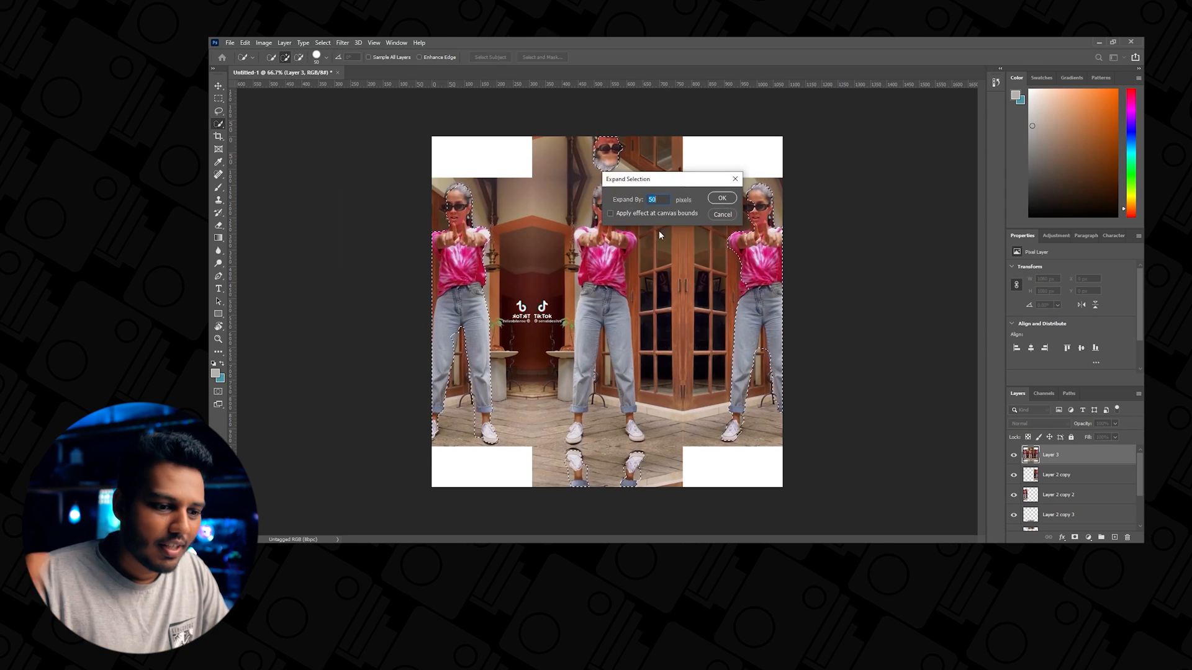
# Step: Expand the selection around the duplicated dancers and remove them with Content-Aware Fill output to a new layer
pyautogui.click(323, 43)
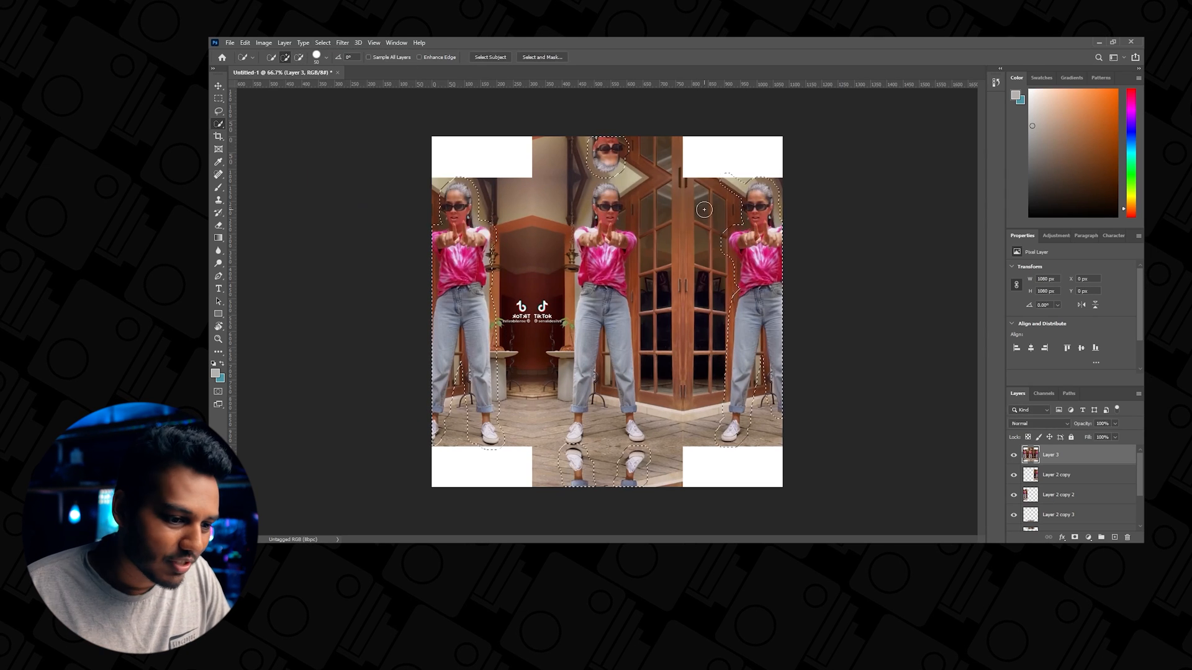
pyautogui.click(230, 42)
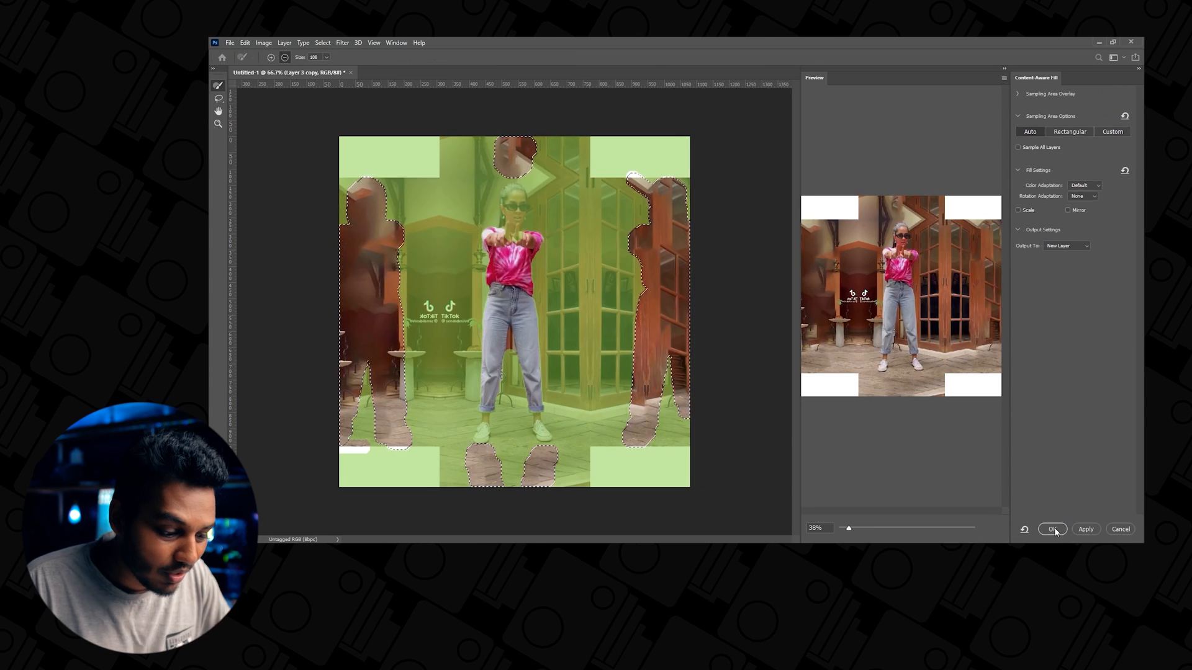
pyautogui.click(1053, 528)
# Step: Fill the white canvas corners with Content-Aware Fill and remove the two TikTok watermarks the same way
pyautogui.press('m')
pyautogui.moveTo(430, 489); pyautogui.dragTo(465, 457)
pyautogui.click(245, 43)
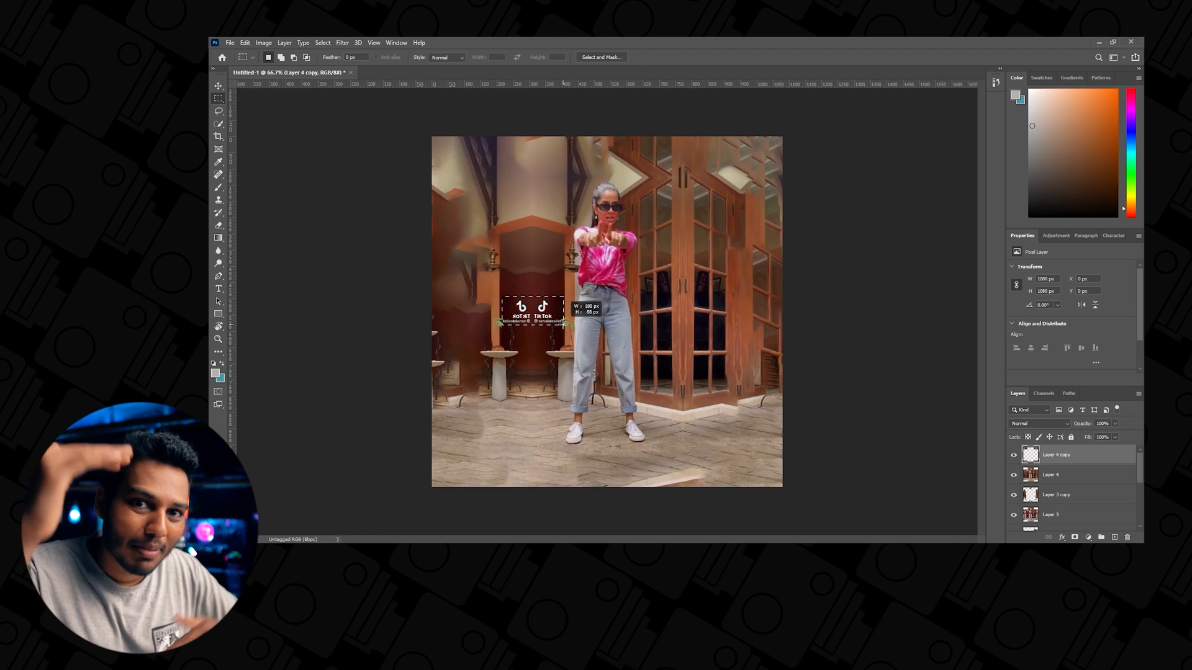
pyautogui.click(245, 42)
pyautogui.click(273, 207)
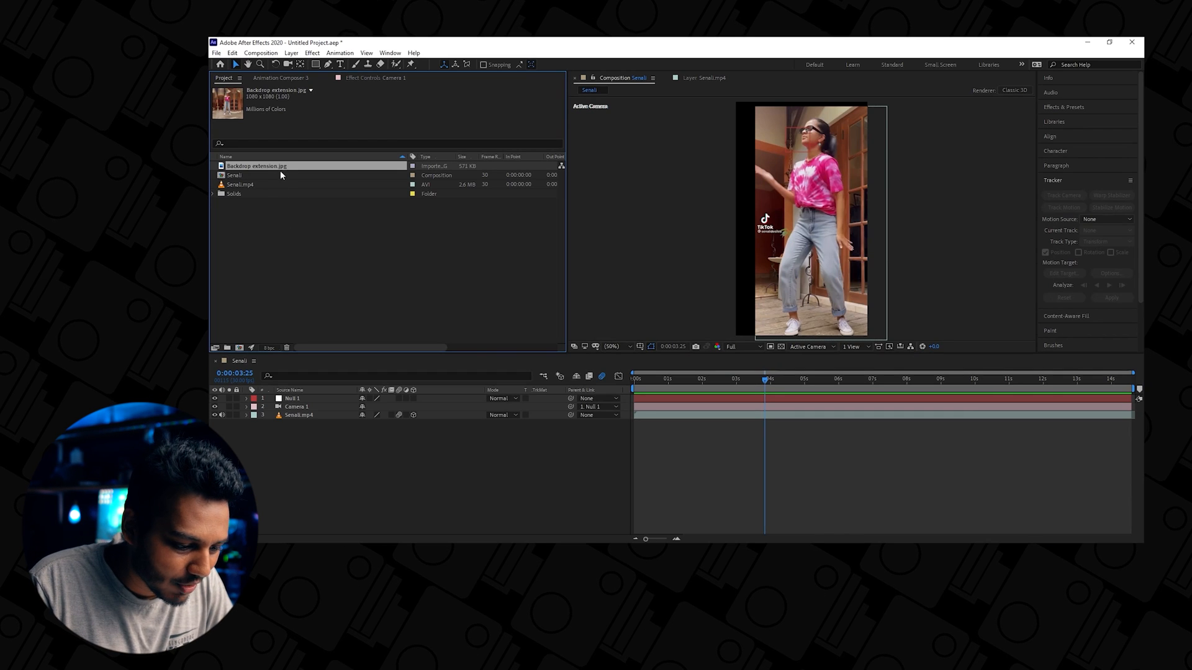
# Step: Back in After Effects, add Backdrop extension.jpg beneath the video, enable its 3D and motion blur, and shift it roughly behind the video
pyautogui.moveTo(288, 257); pyautogui.dragTo(310, 437)
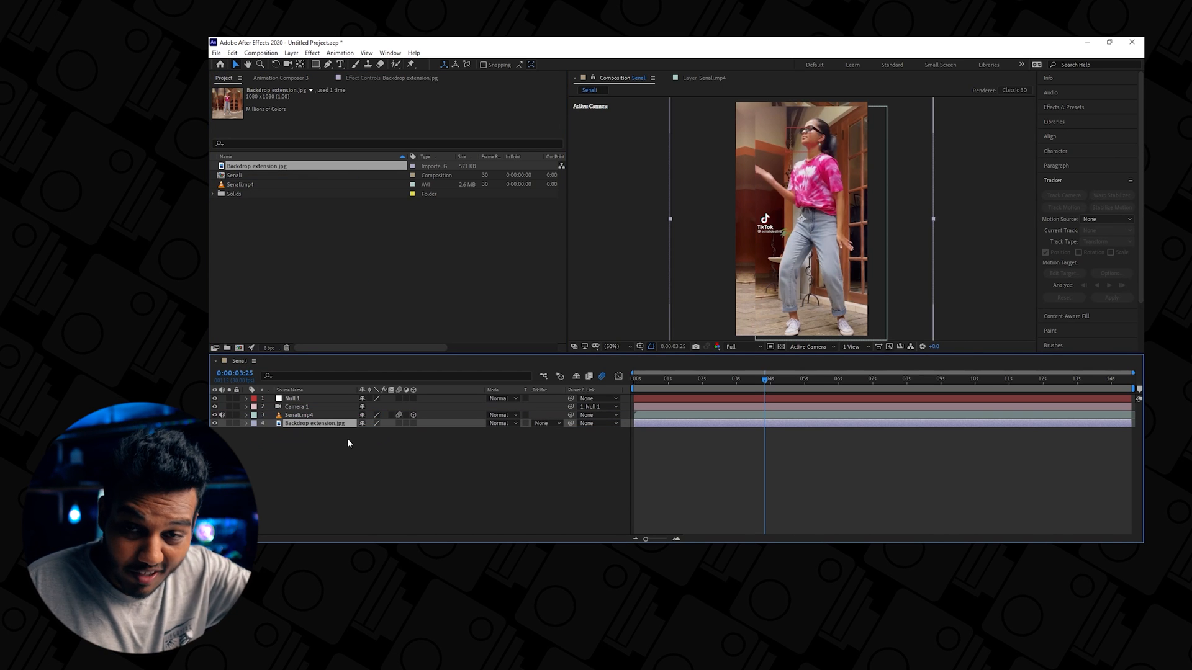
pyautogui.click(413, 423)
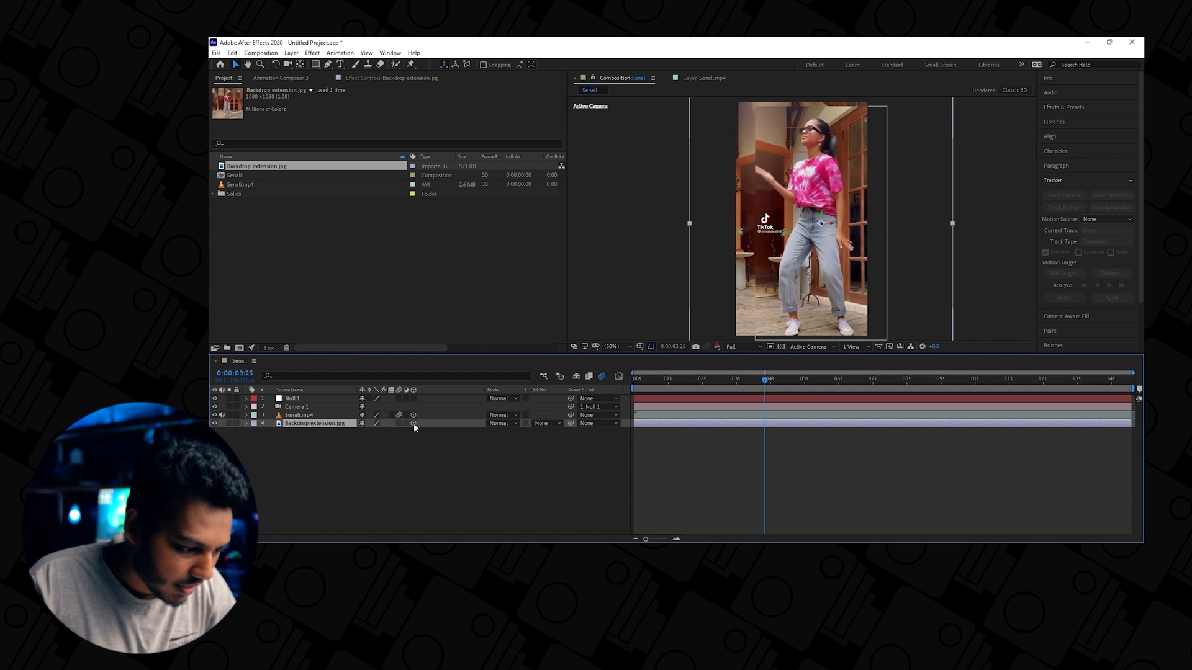
pyautogui.click(399, 423)
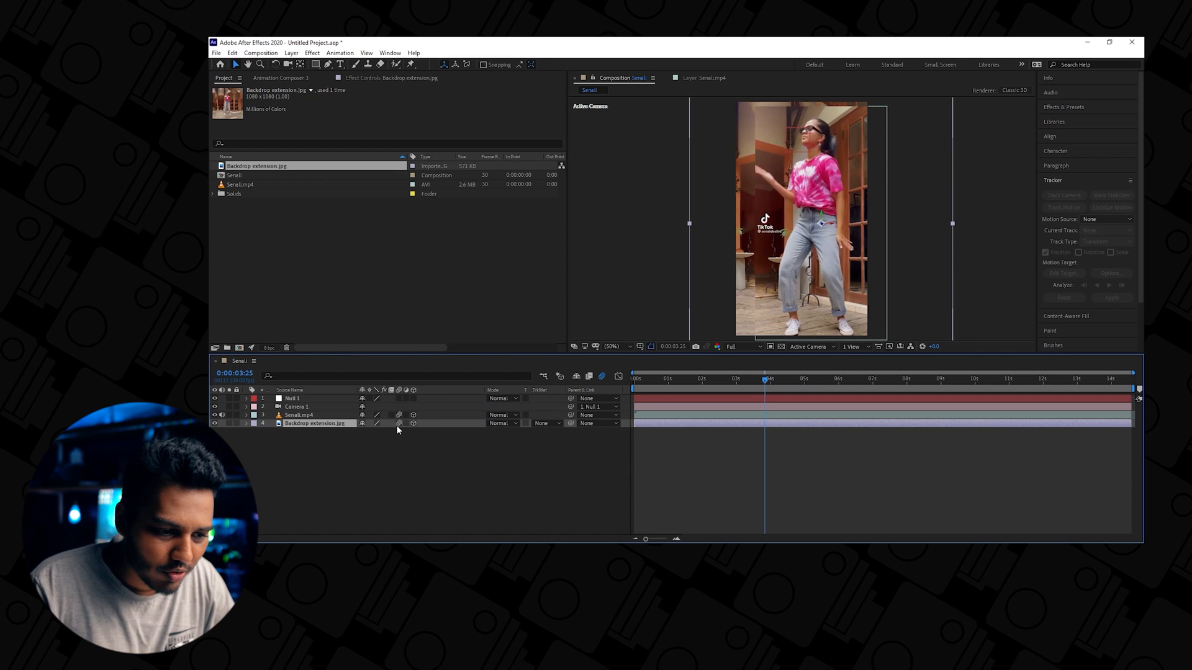
pyautogui.moveTo(744, 314)
pyautogui.mouseDown()
pyautogui.moveTo(713, 285)
pyautogui.moveTo(697, 292)
pyautogui.moveTo(727, 317)
pyautogui.moveTo(740, 297)
pyautogui.mouseUp()
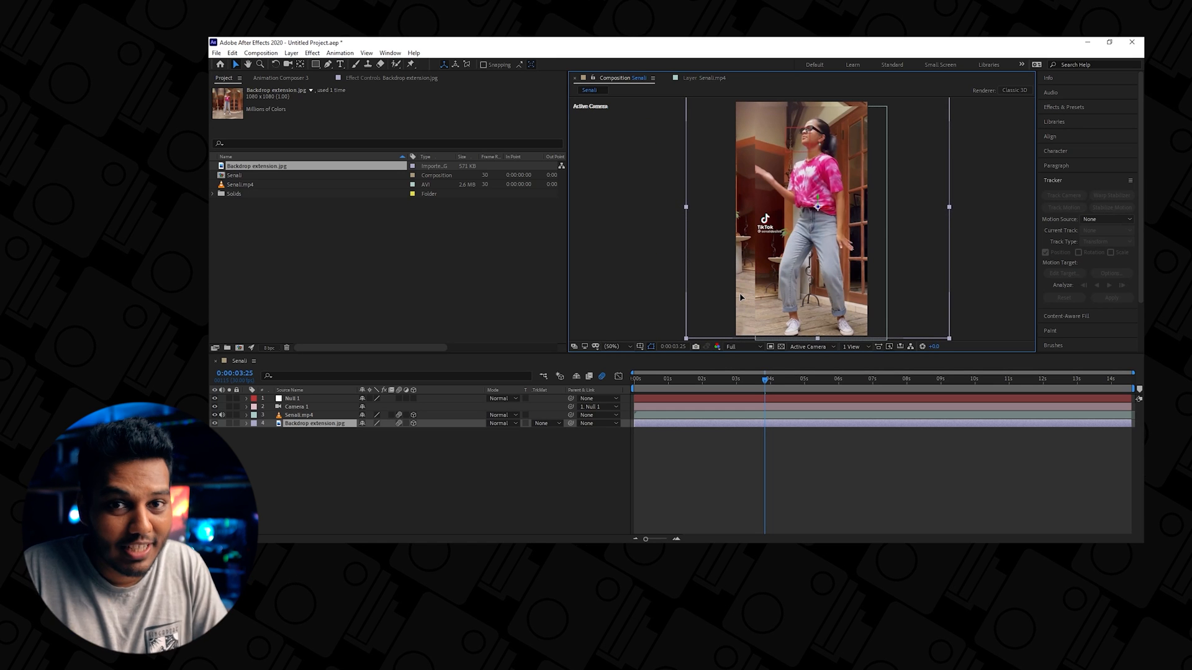
pyautogui.moveTo(740, 298); pyautogui.dragTo(734, 303)
# Step: Reveal the Position property of the video and backdrop layers, and switch the backdrop layer to its Scale property
pyautogui.click(338, 417)
pyautogui.press('p')
pyautogui.click(329, 432)
pyautogui.press('p')
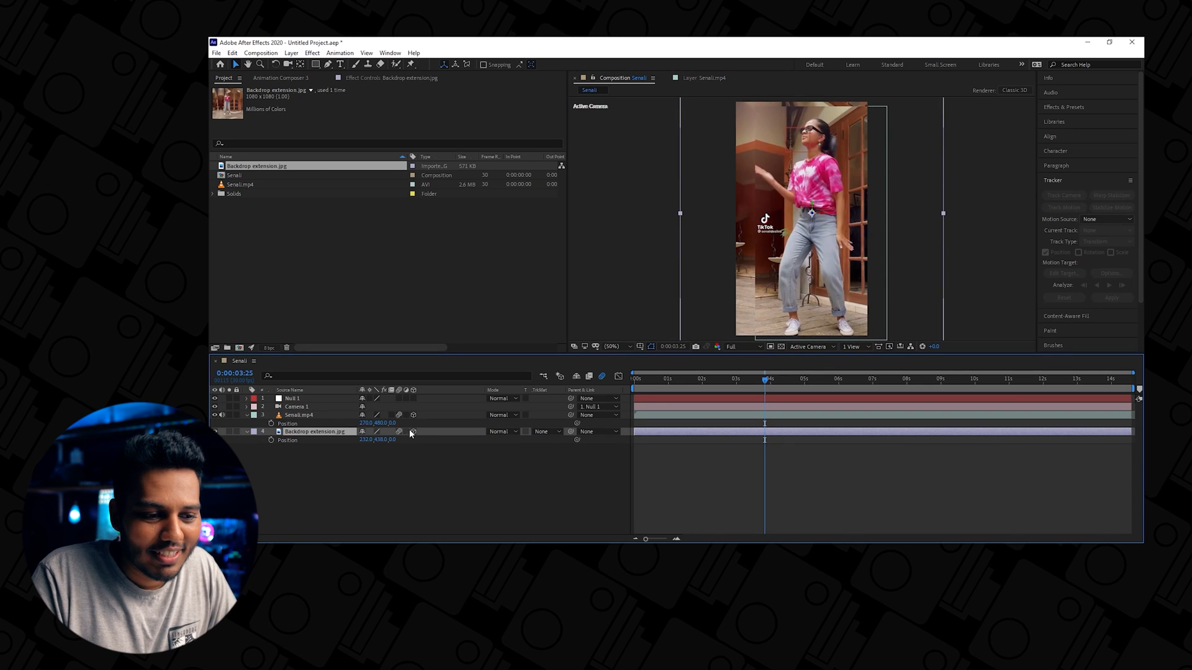
pyautogui.press('s')
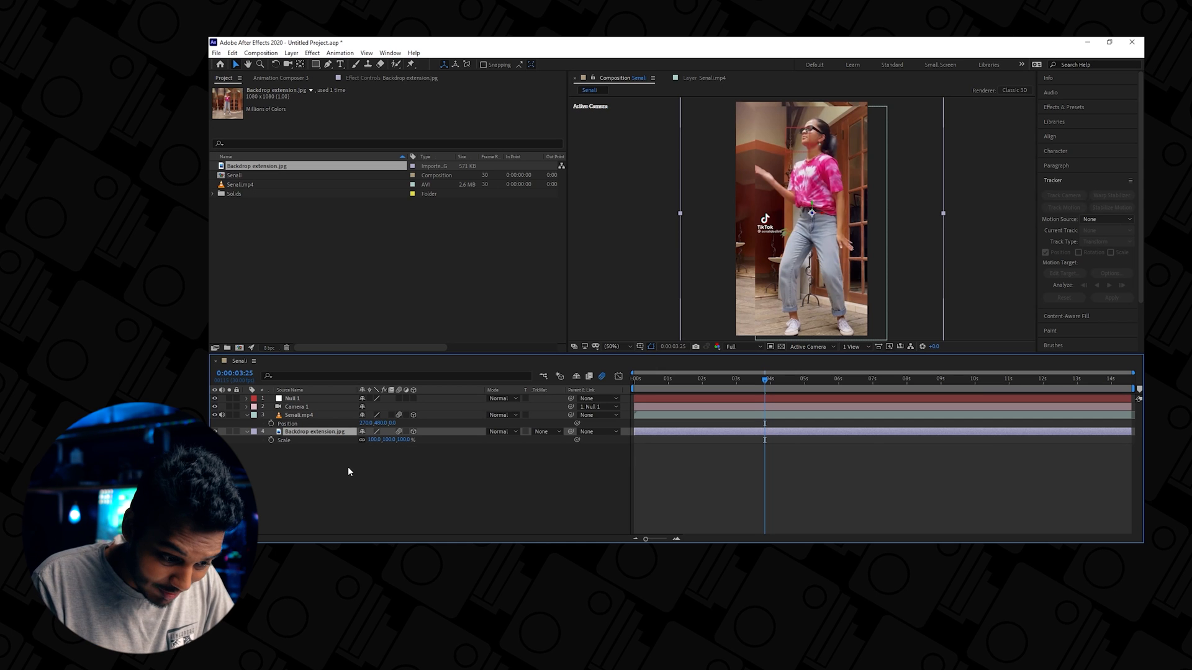